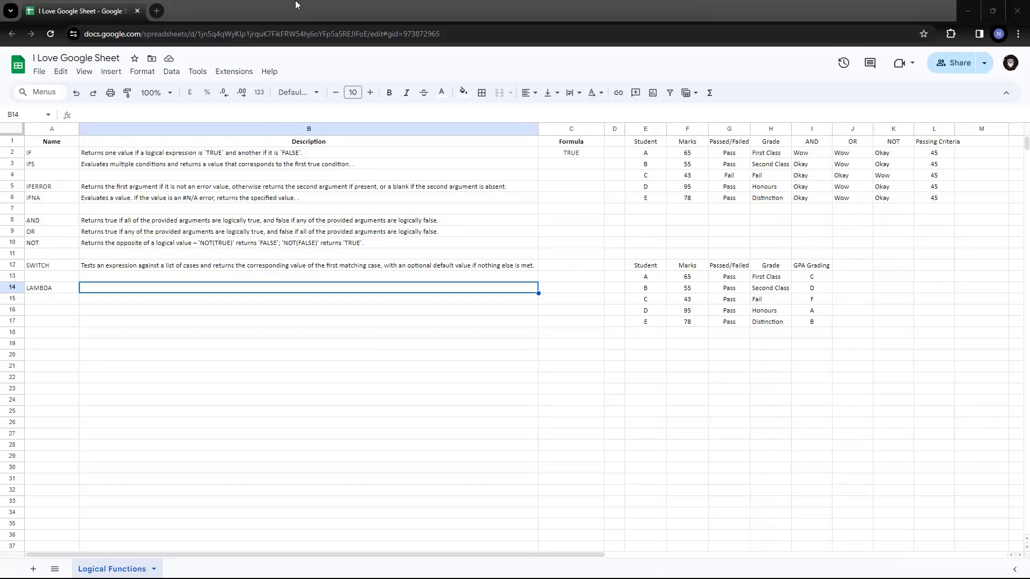
Step: Enter the LAMBDA description in B14, starting "You can create and return a custom function with a set of names", and color its text black
{"action": "left_click", "coordinate": [219, 292]}
{"action": "double_click", "coordinate": [236, 287]}
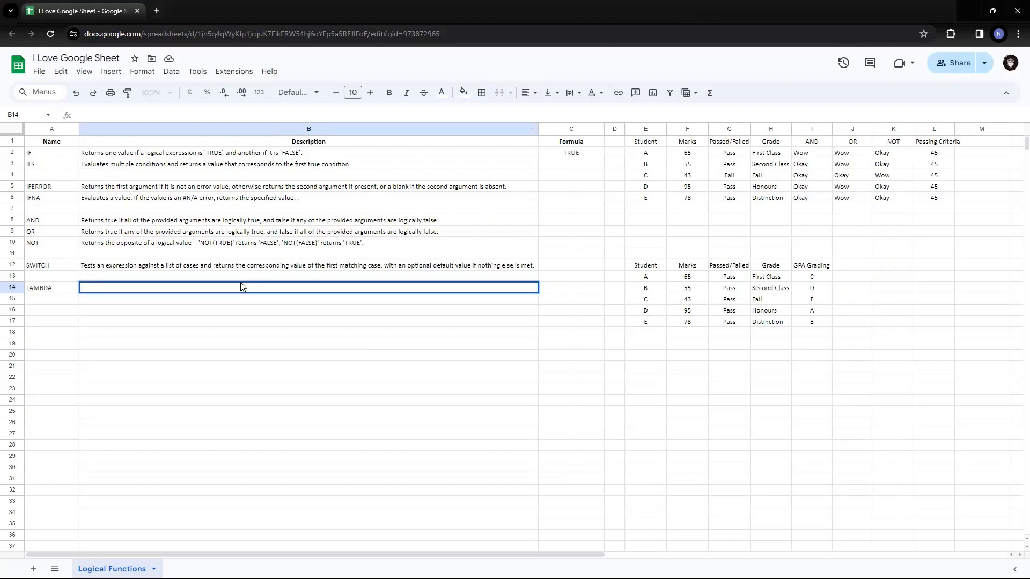
{"action": "type", "text": "You can create and return a custom function with a set of names and a formula_expression that uses them. To calculate the formula_expression, you can call the returned function with as many values as the name declares."}
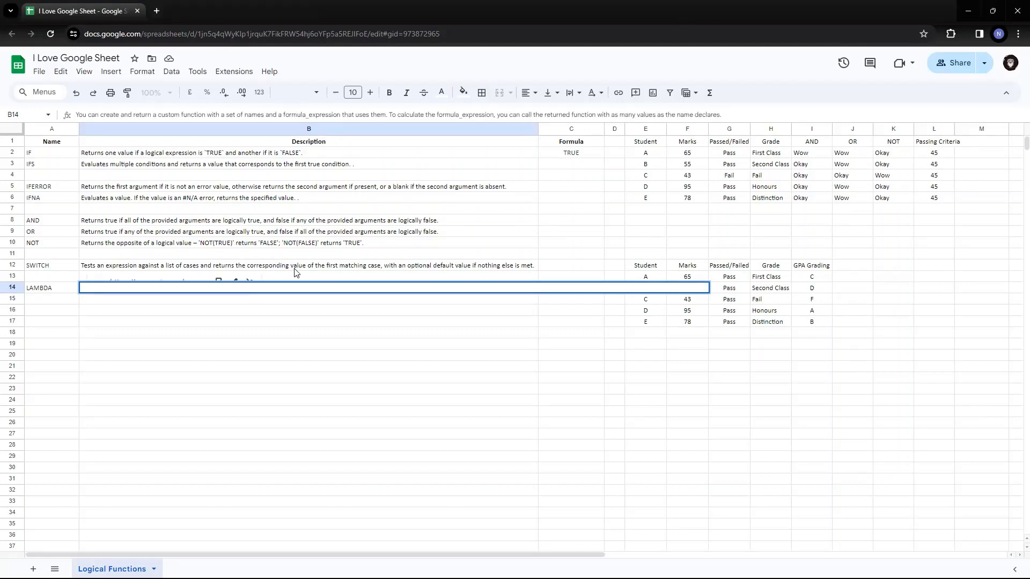
{"action": "key", "text": "Return"}
{"action": "key", "text": "Up"}
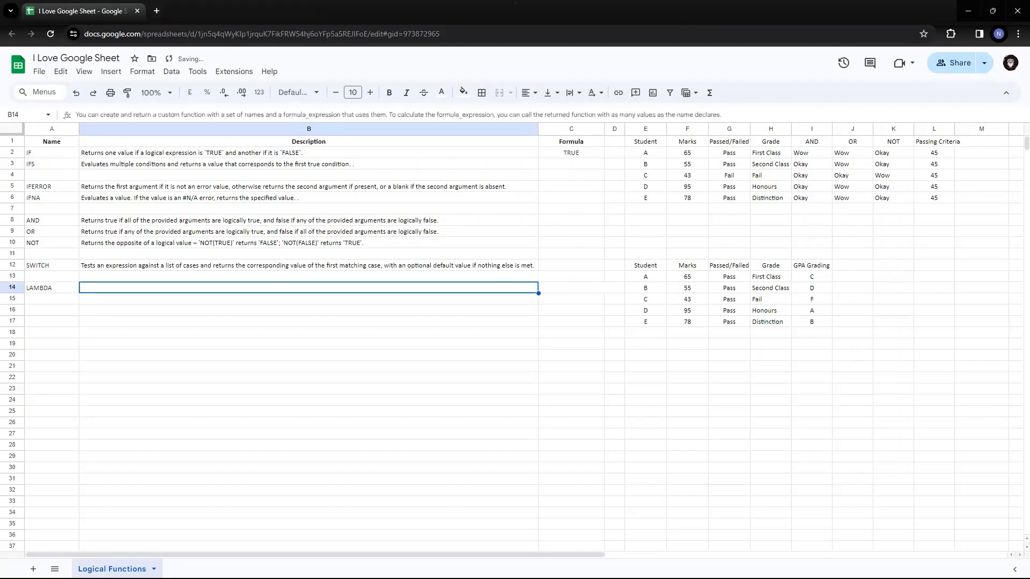
{"action": "left_click", "coordinate": [442, 92]}
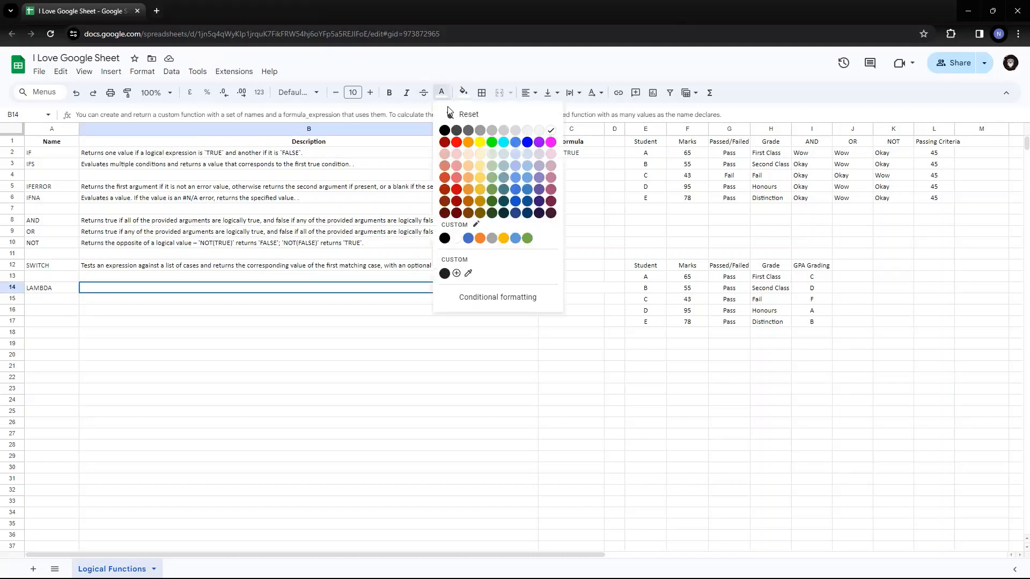
{"action": "left_click", "coordinate": [445, 131]}
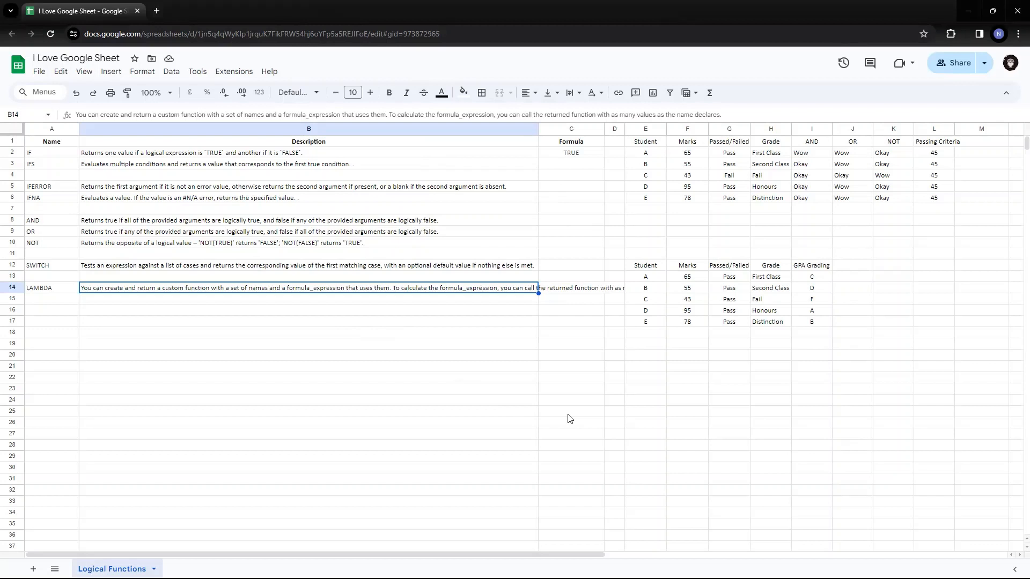
{"action": "key", "text": "Down"}
{"action": "key", "text": "Down"}
{"action": "key", "text": "Down"}
{"action": "key", "text": "Right"}
{"action": "key", "text": "Right"}
{"action": "key", "text": "Right"}
{"action": "key", "text": "Down"}
{"action": "key", "text": "Down"}
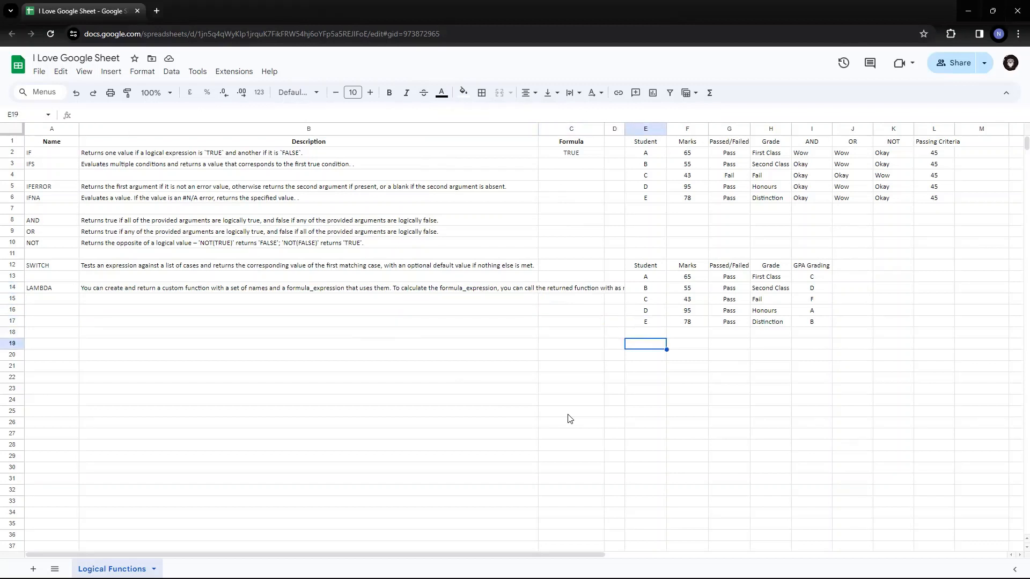
{"action": "key", "text": "Down"}
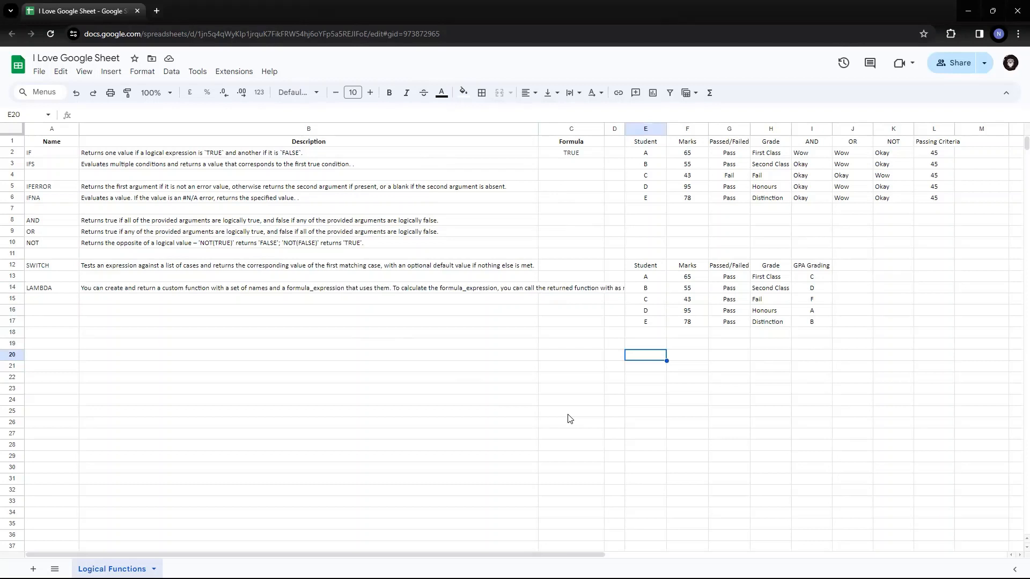
{"action": "key", "text": "Left"}
{"action": "key", "text": "Left"}
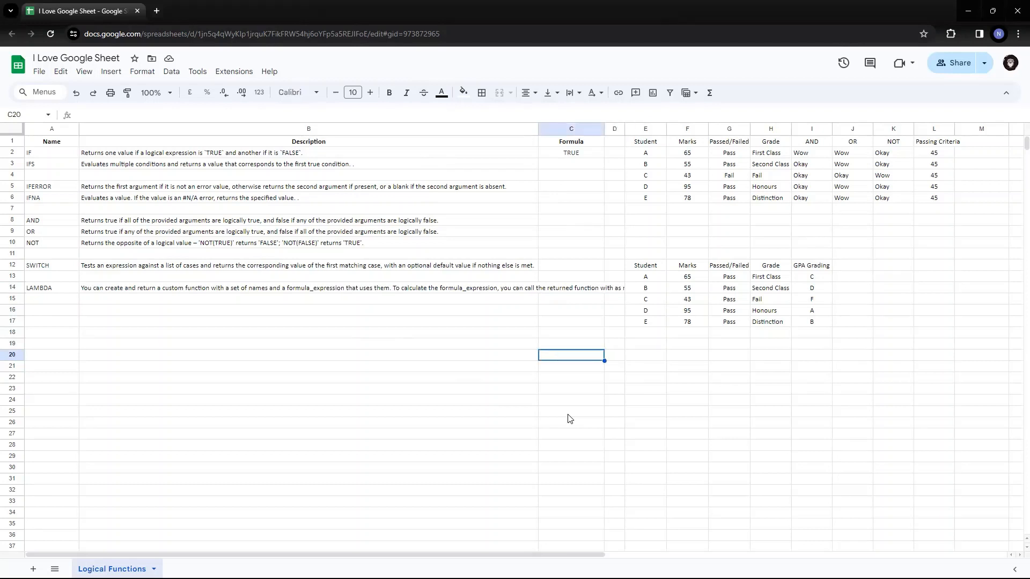
{"action": "key", "text": "Up"}
{"action": "key", "text": "Up"}
{"action": "key", "text": "Up"}
{"action": "key", "text": "Up"}
{"action": "key", "text": "Up"}
{"action": "key", "text": "Up"}
{"action": "key", "text": "Up"}
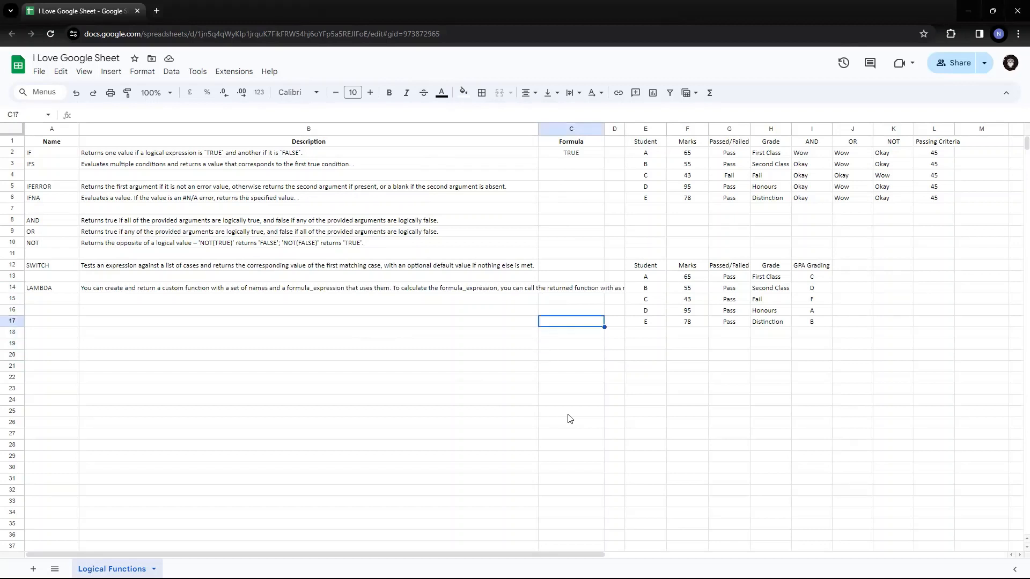
{"action": "key", "text": "Right"}
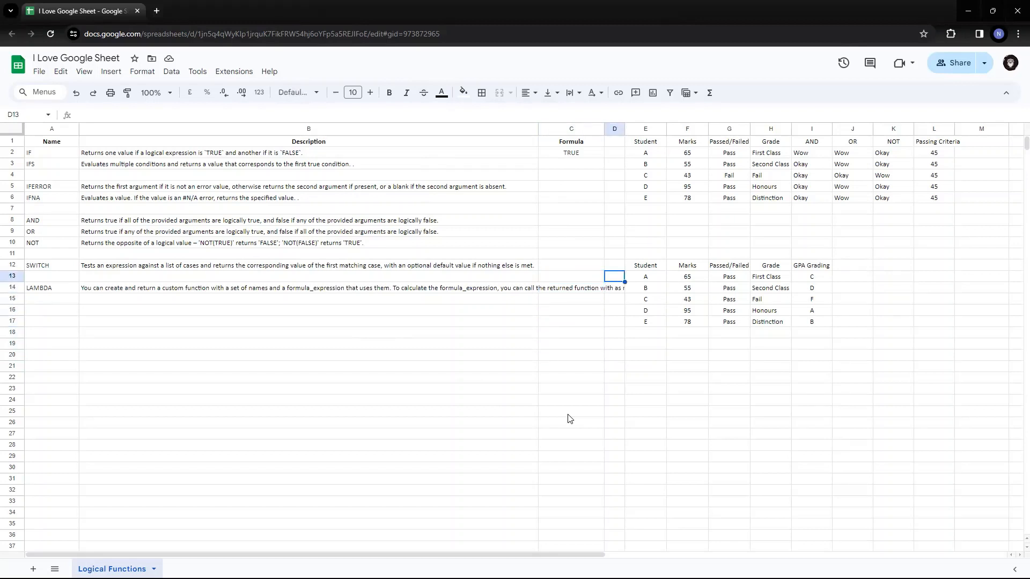
{"action": "key", "text": "Left"}
{"action": "key", "text": "Down"}
{"action": "key", "text": "Down"}
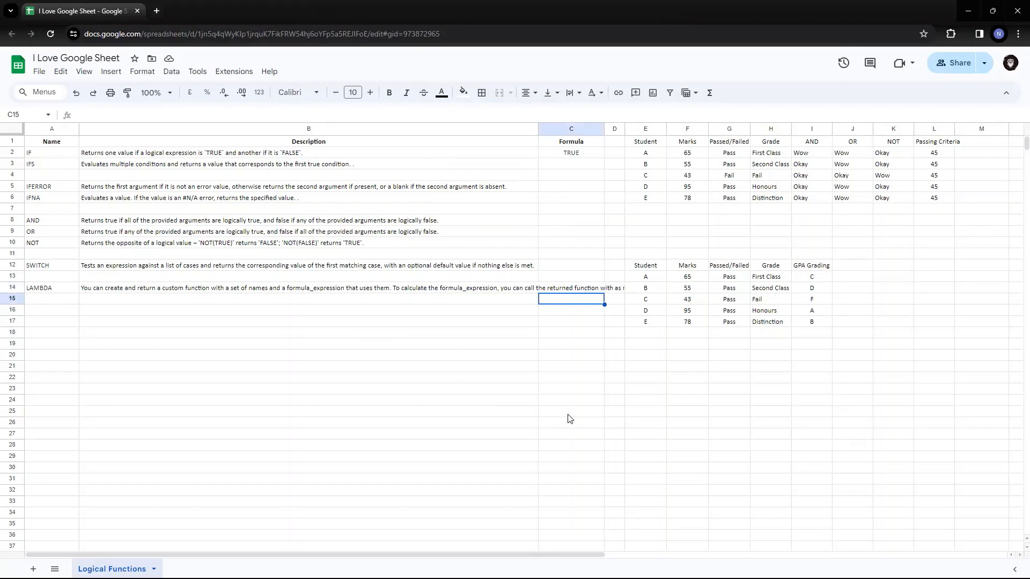
Step: Enter the formula =Lambda(Salary,Salary*0.3) in cell B17
{"action": "key", "text": "Down"}
{"action": "key", "text": "Down"}
{"action": "key", "text": "Left"}
{"action": "key", "text": "Left"}
{"action": "key", "text": "Right"}
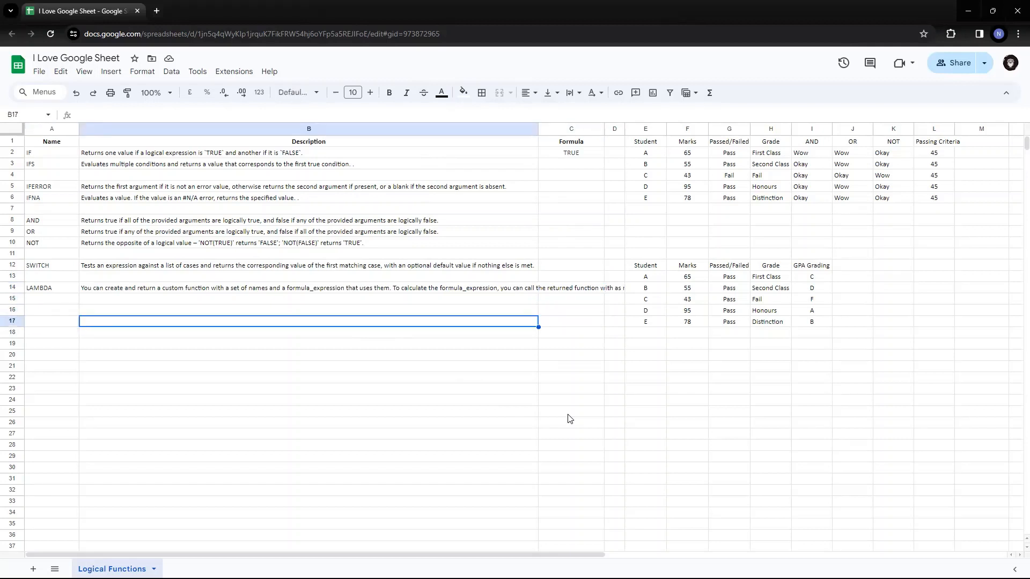
{"action": "type", "text": "="}
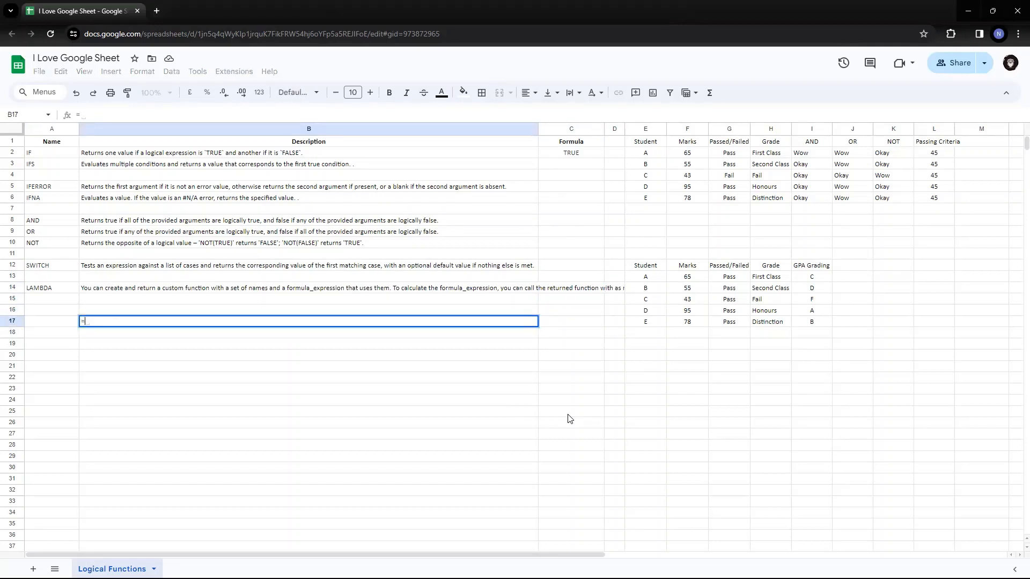
{"action": "type", "text": "La"}
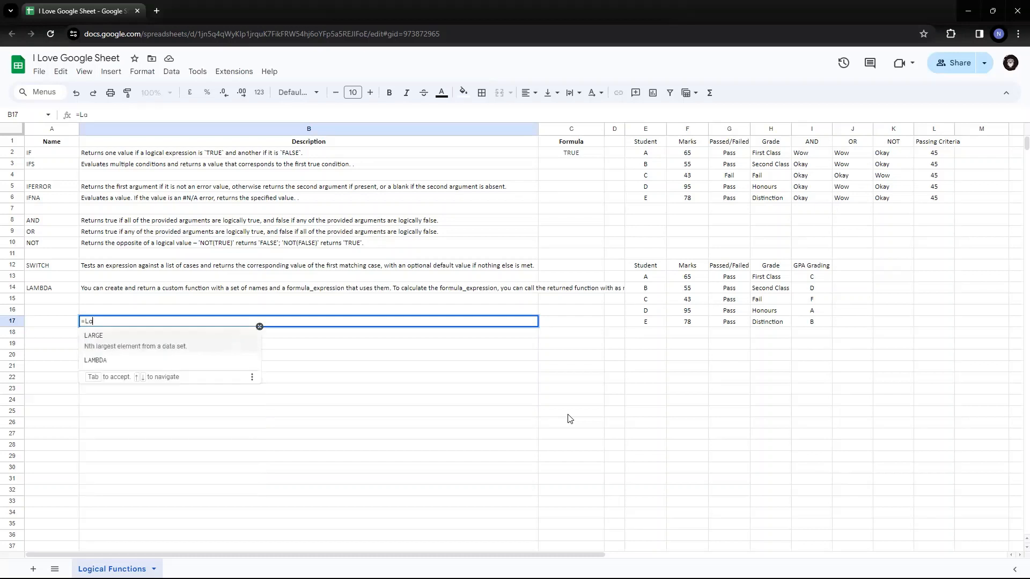
{"action": "type", "text": "mbda"}
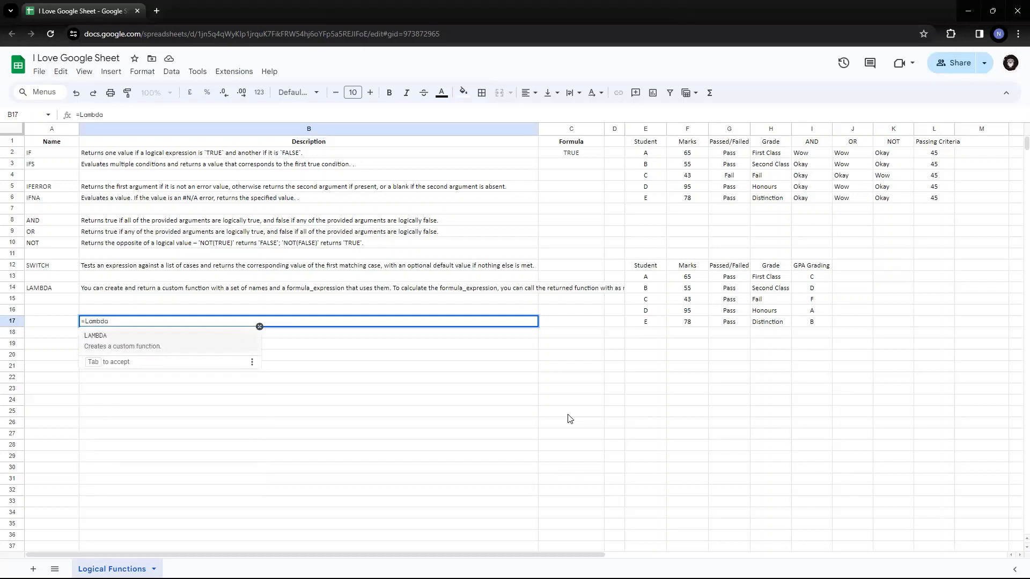
{"action": "type", "text": "("}
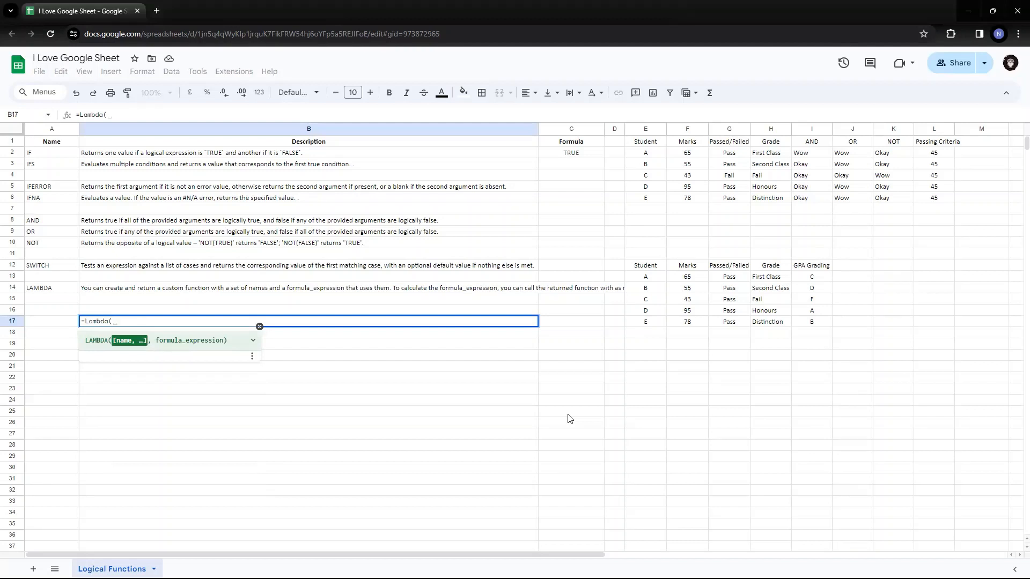
{"action": "type", "text": "Salary"}
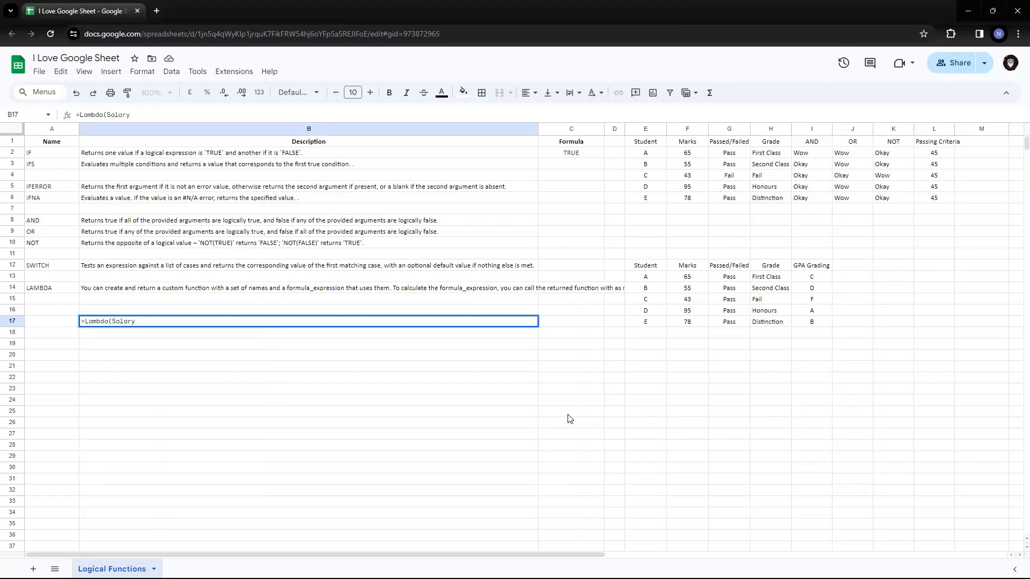
{"action": "type", "text": ","}
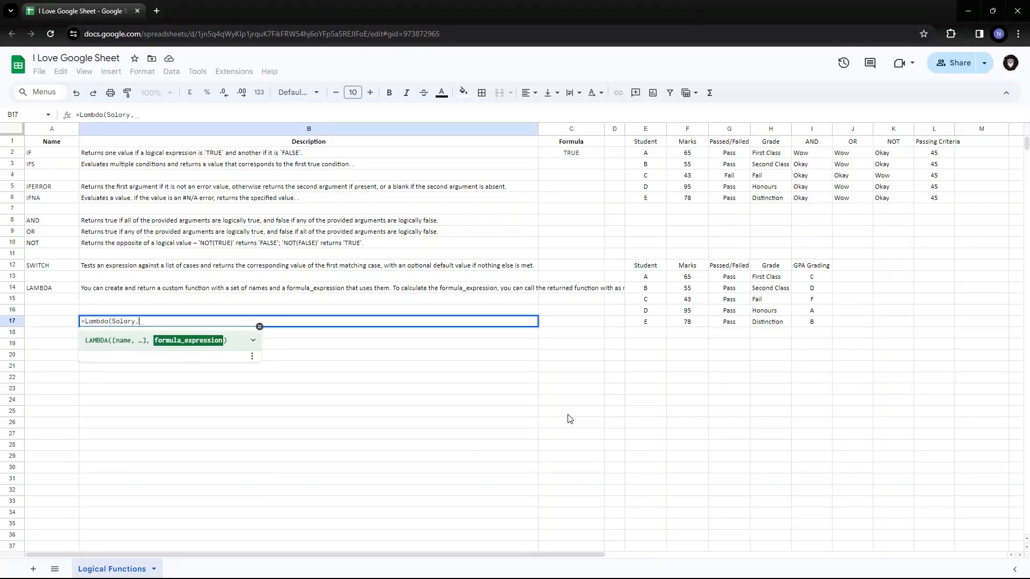
{"action": "type", "text": "Salary"}
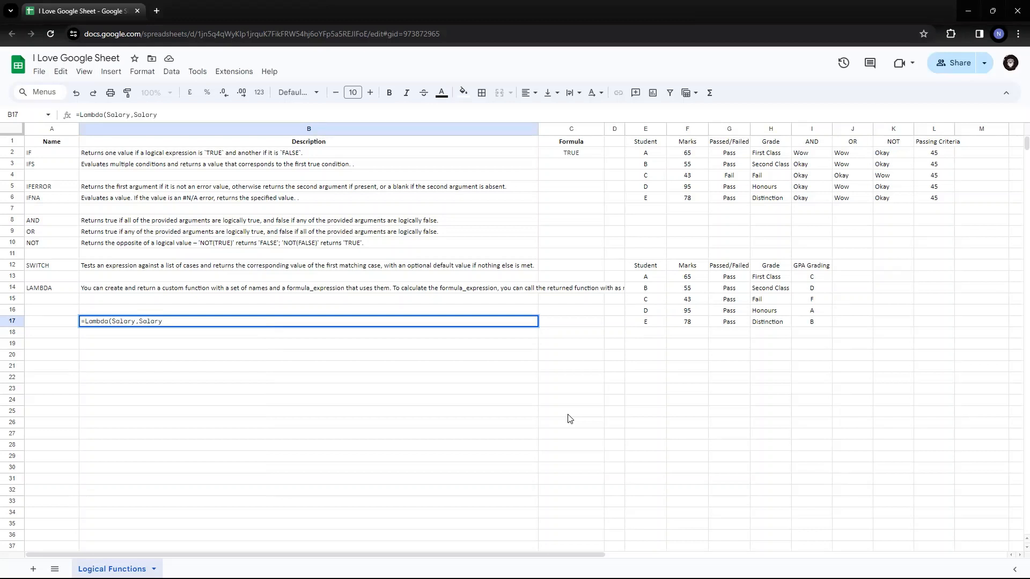
{"action": "type", "text": "*"}
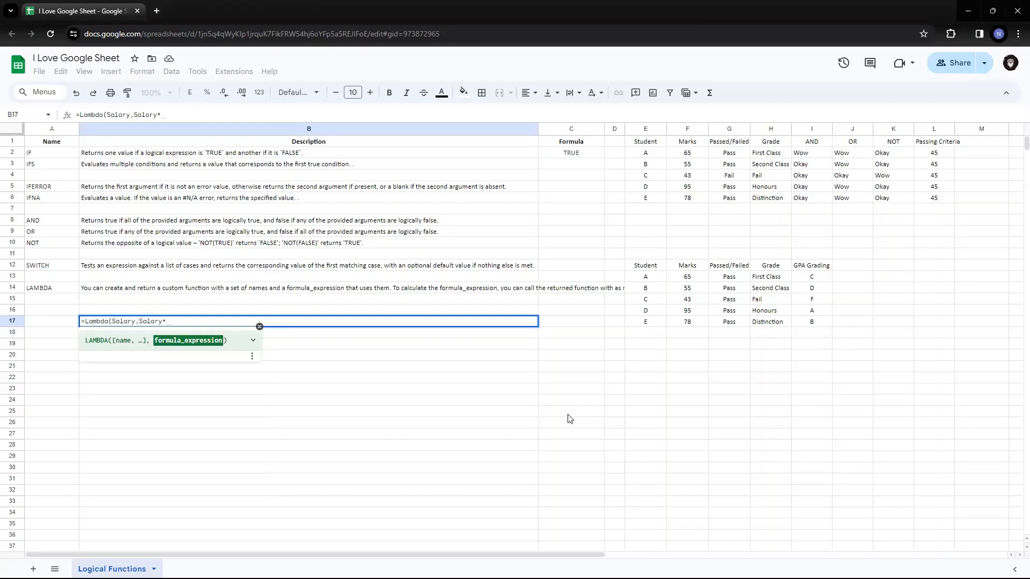
{"action": "type", "text": "0."}
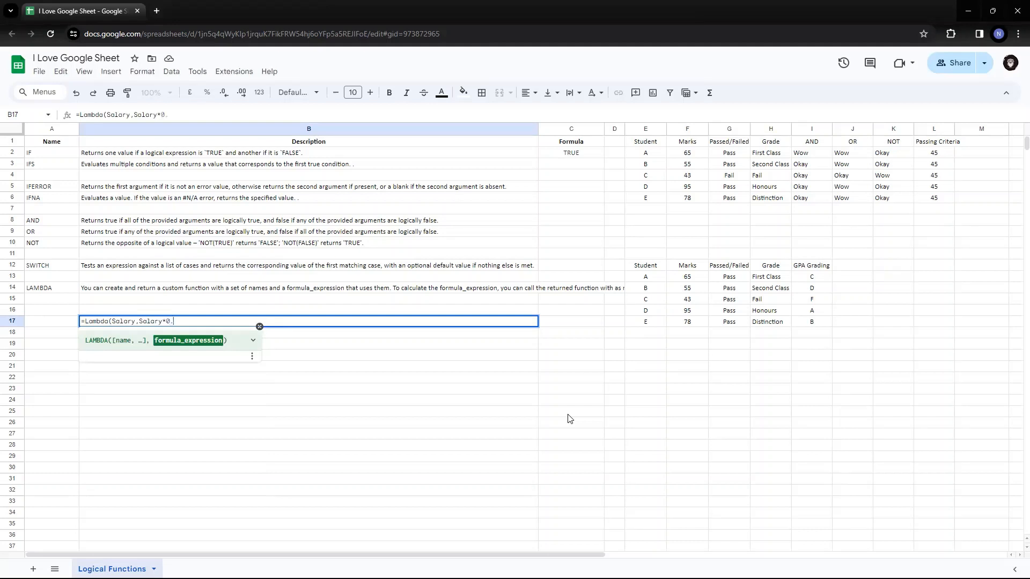
{"action": "type", "text": "3)"}
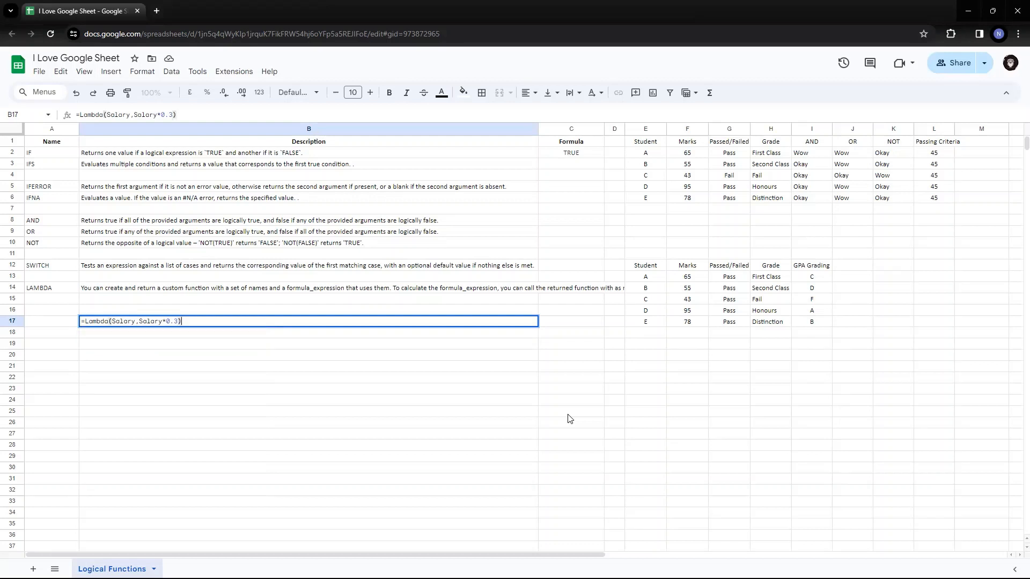
{"action": "key", "text": "Return"}
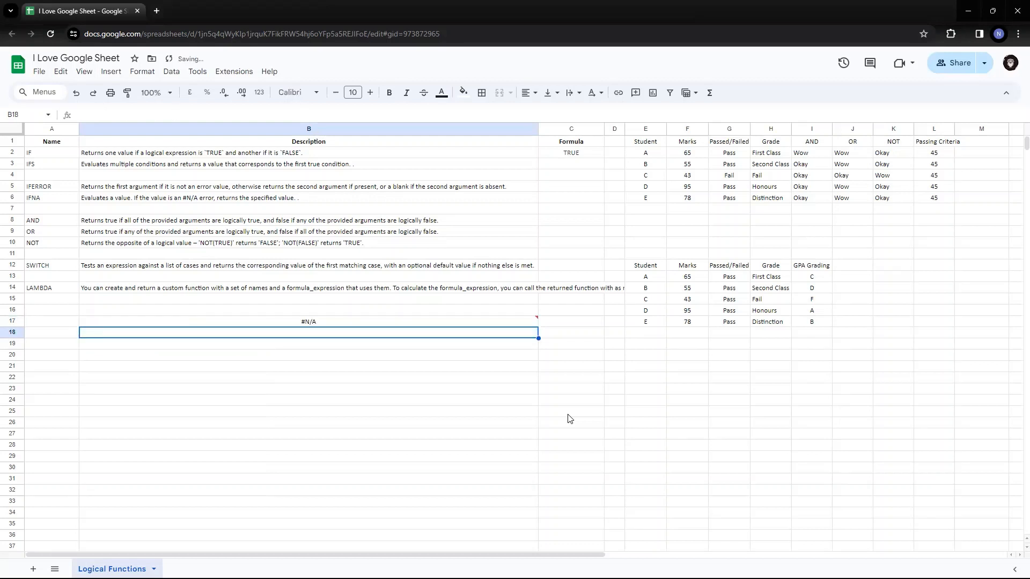
Step: Extend the LAMBDA formula in B17 with the call value (10000), so it reads =Lambda(Salary,Salary*0.3)(10000)
{"action": "key", "text": "Up"}
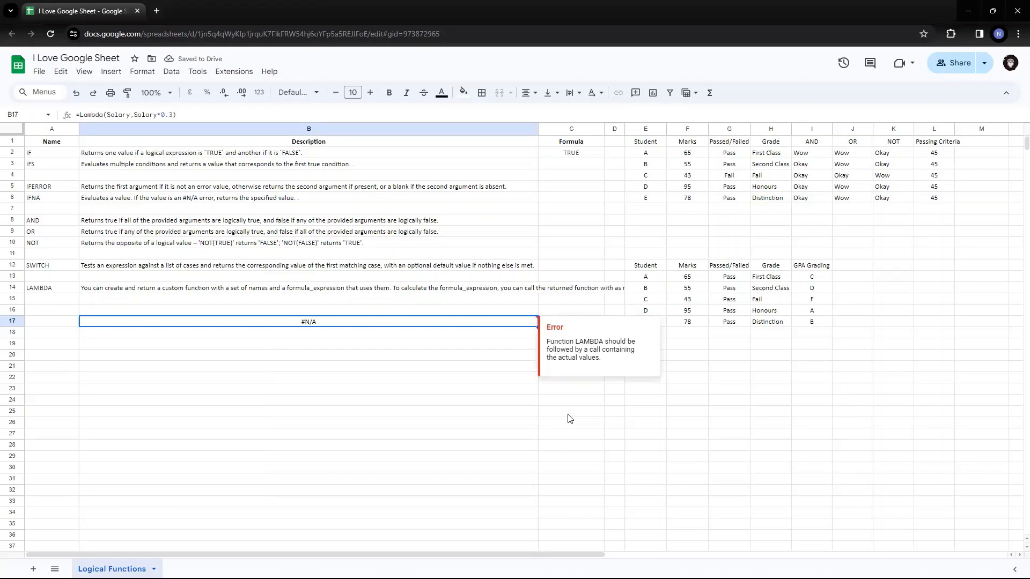
{"action": "key", "text": "Return"}
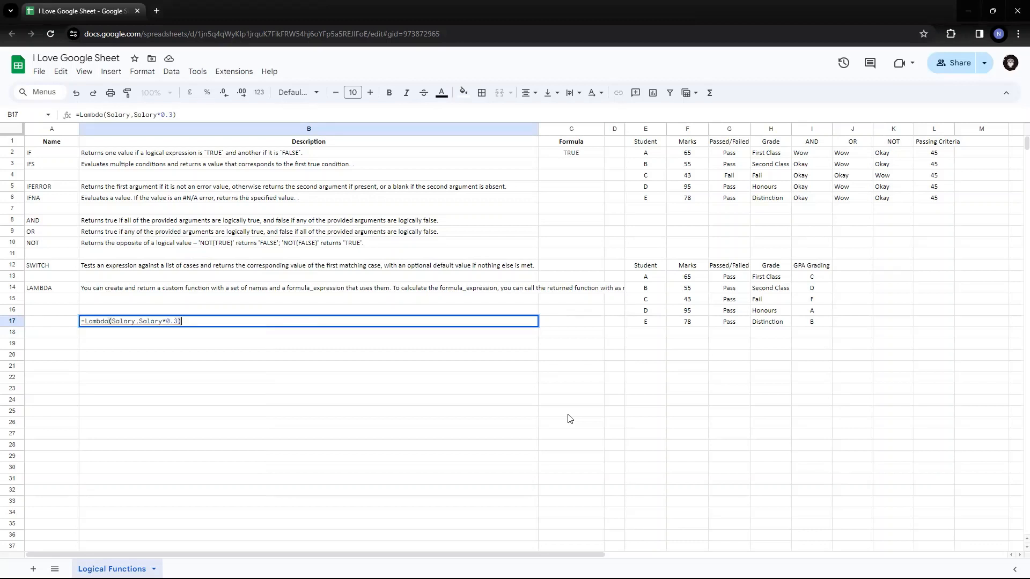
{"action": "key", "text": "Left"}
{"action": "key", "text": "Right"}
{"action": "key", "text": "Left"}
{"action": "key", "text": "Left"}
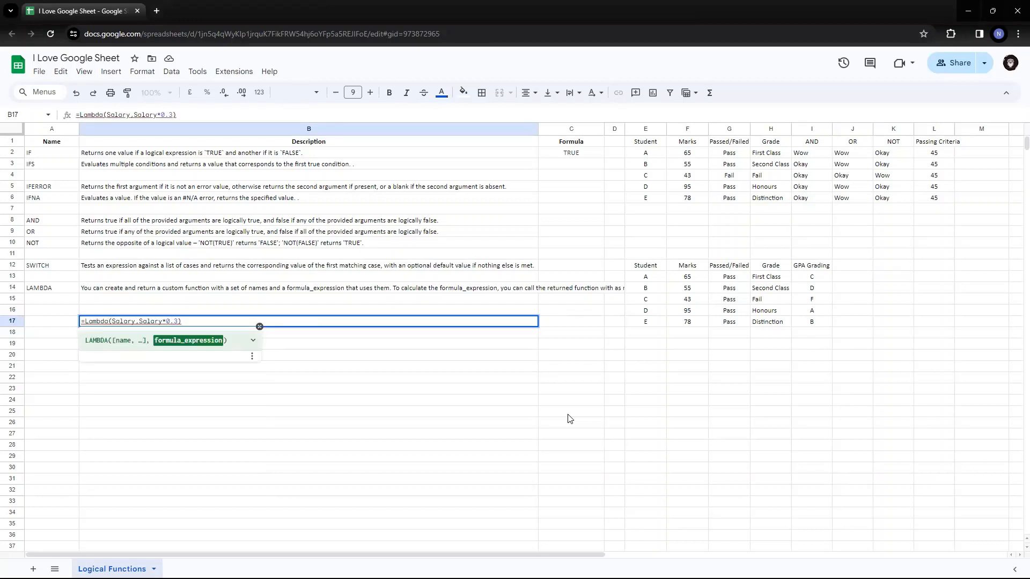
{"action": "scroll", "coordinate": [661, 454], "scroll_direction": "down", "scroll_amount": 3}
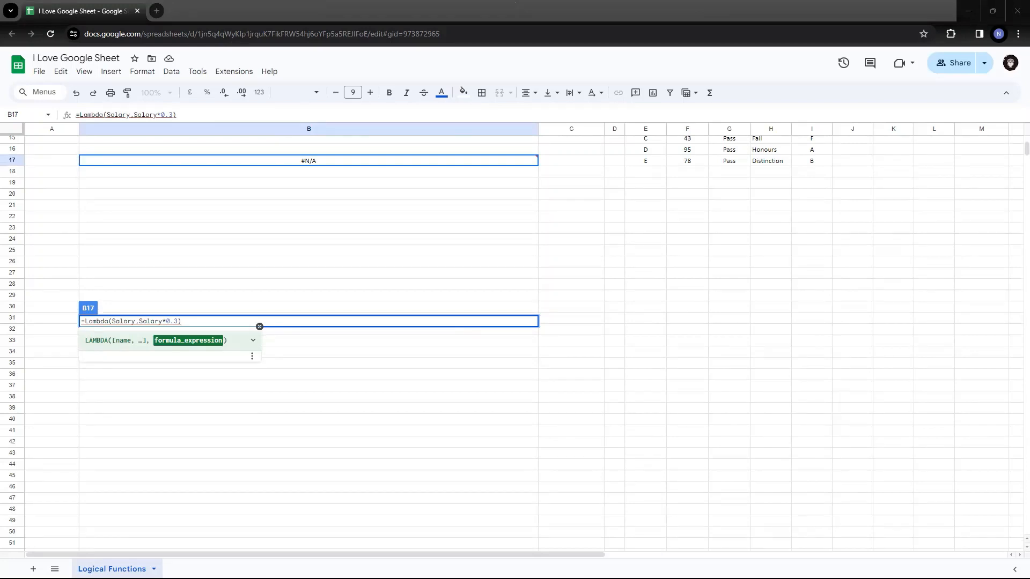
{"action": "left_click", "coordinate": [220, 322]}
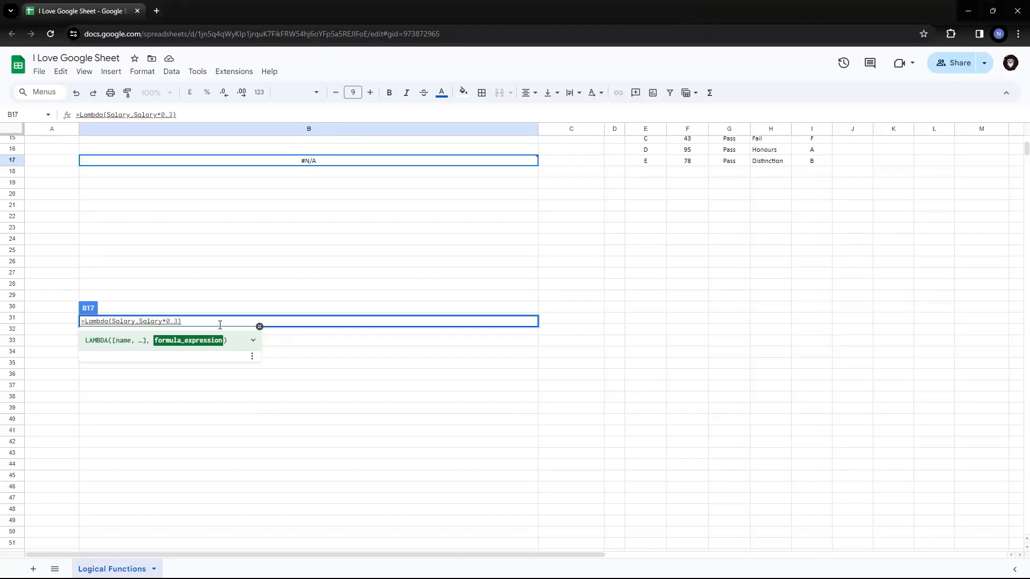
{"action": "scroll", "coordinate": [354, 273], "scroll_direction": "up", "scroll_amount": 5}
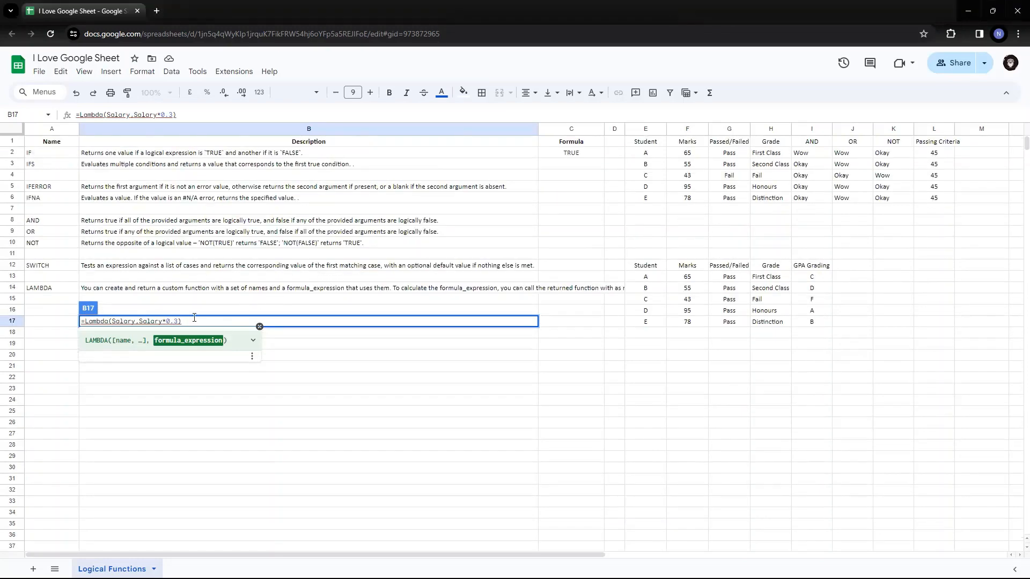
{"action": "left_click", "coordinate": [213, 320]}
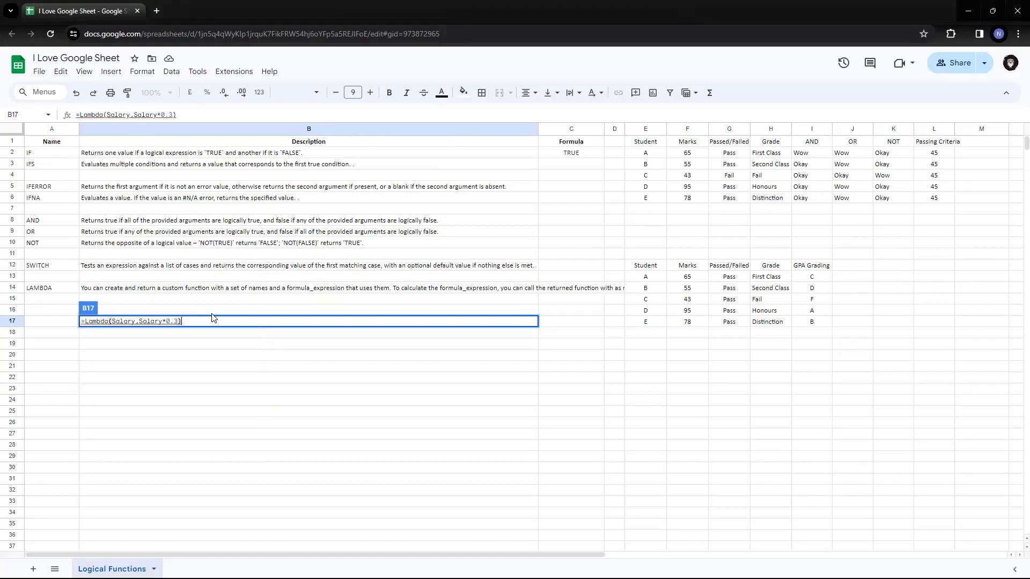
{"action": "left_click", "coordinate": [516, 3]}
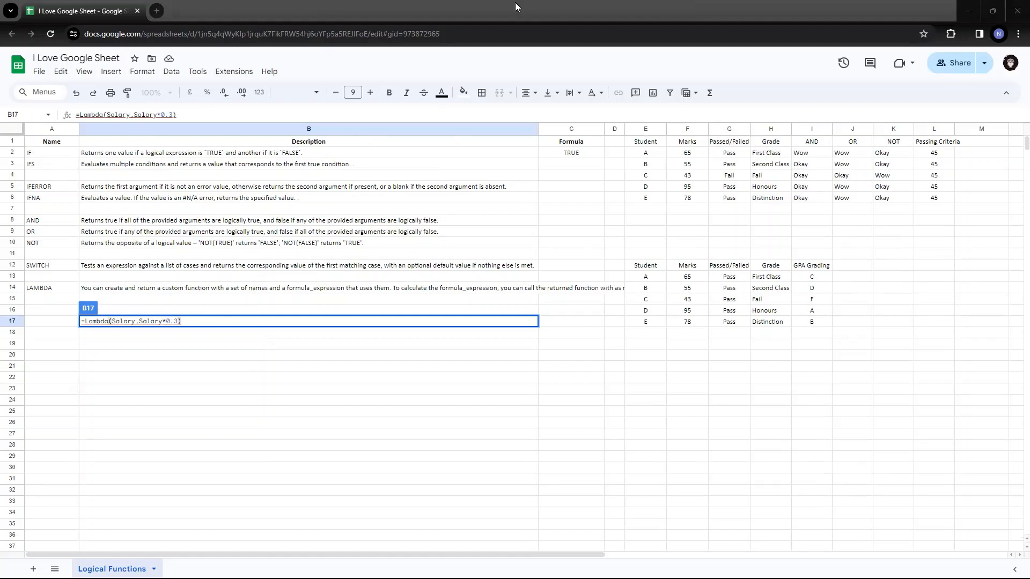
{"action": "left_click", "coordinate": [241, 17]}
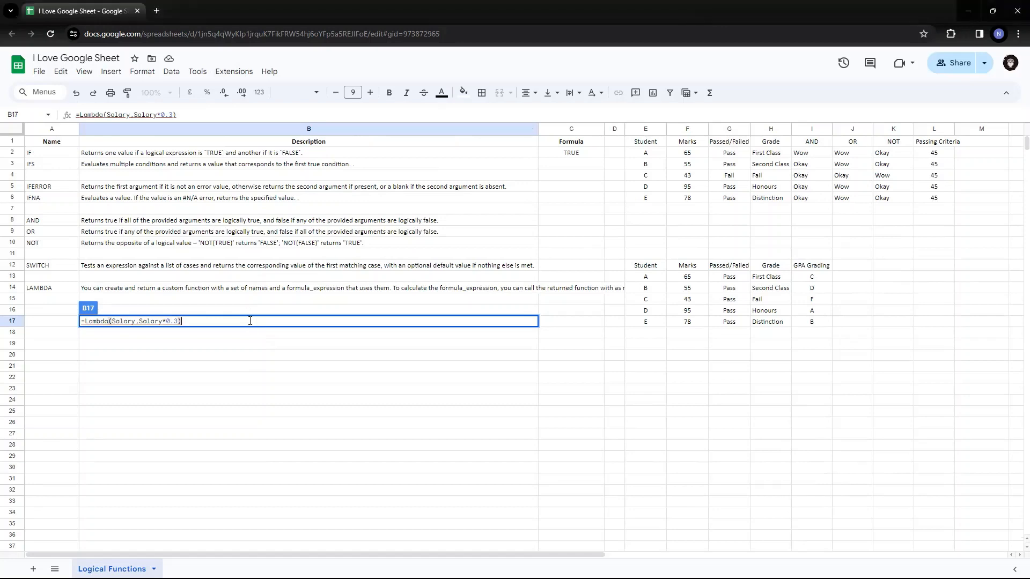
{"action": "type", "text": "(100000"}
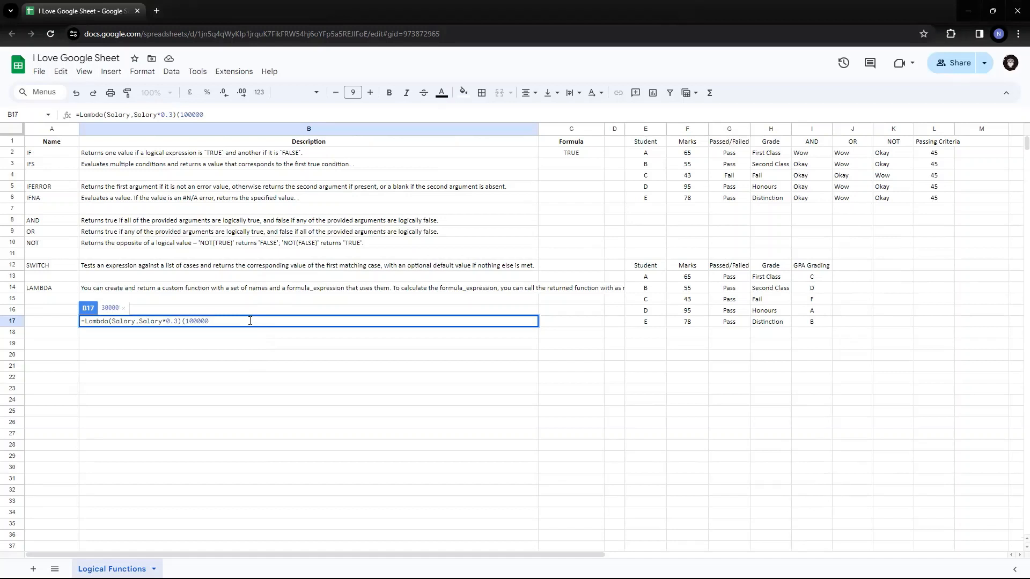
{"action": "key", "text": "BackSpace"}
{"action": "type", "text": ")"}
{"action": "key", "text": "Return"}
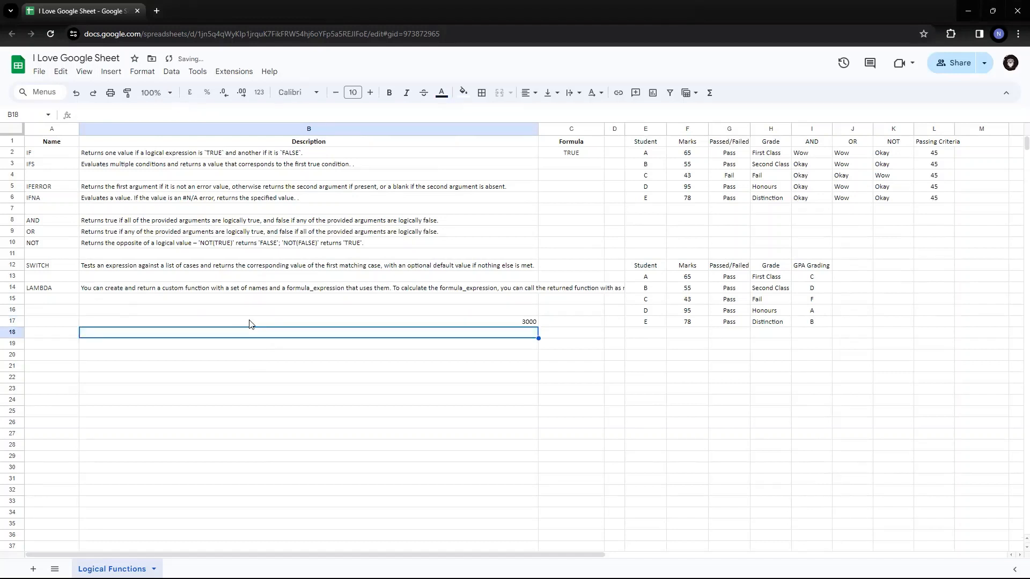
{"action": "left_click", "coordinate": [250, 323]}
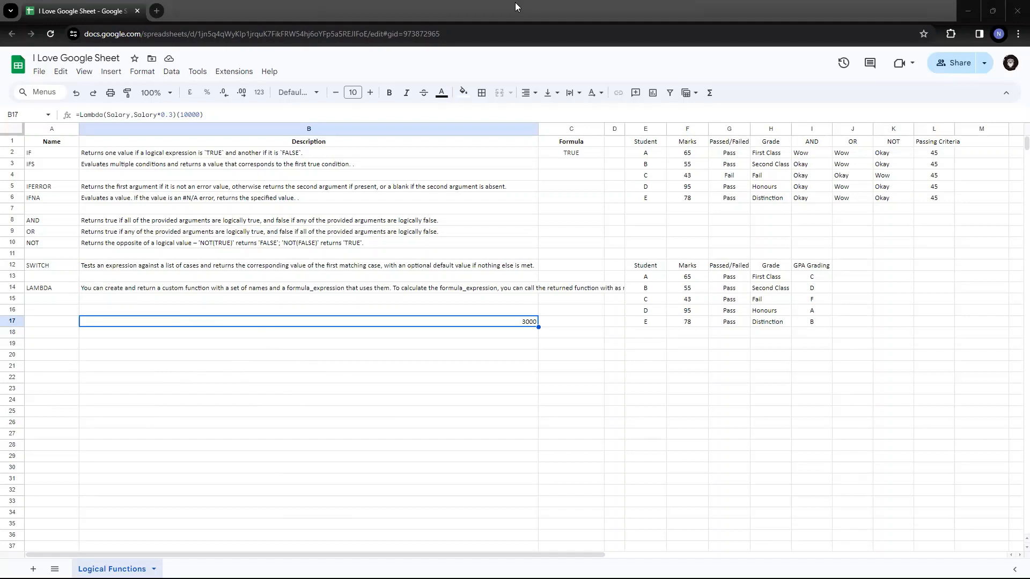
Step: Start a month column by entering the header Month in E19 and 1 in E20
{"action": "left_click", "coordinate": [295, 346]}
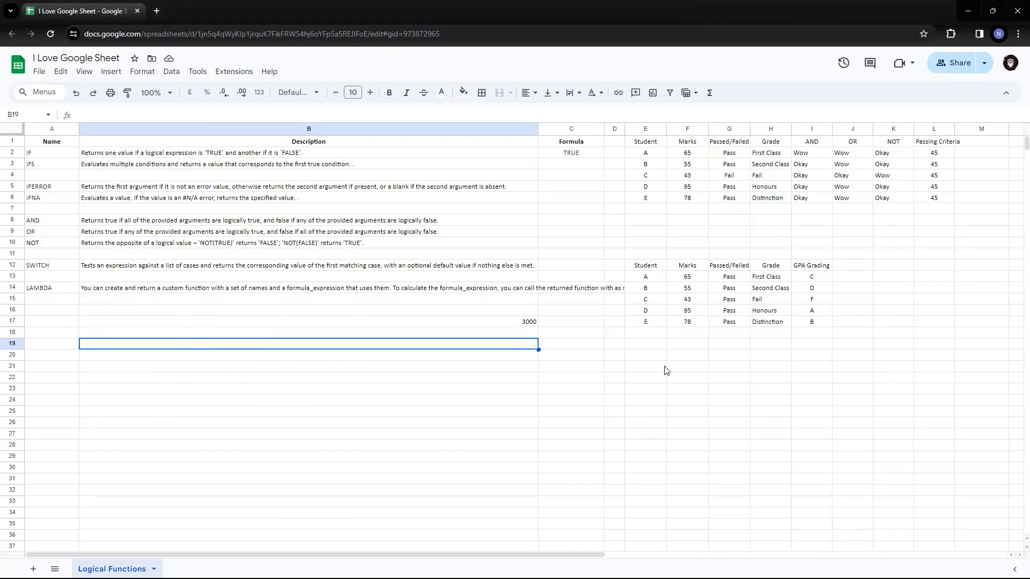
{"action": "left_click", "coordinate": [649, 355]}
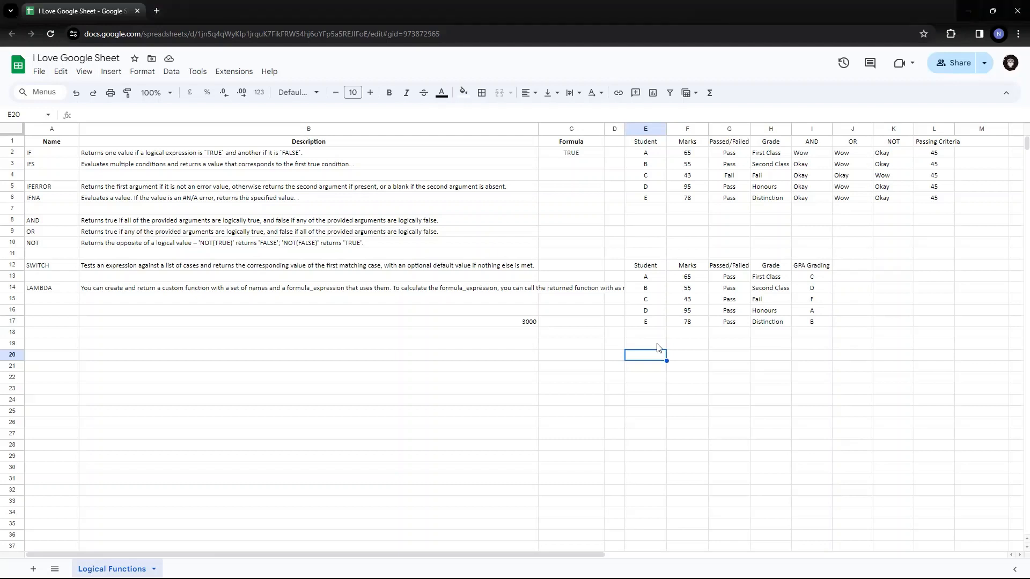
{"action": "type", "text": "1"}
{"action": "key", "text": "Return"}
{"action": "key", "text": "Up"}
{"action": "key", "text": "Up"}
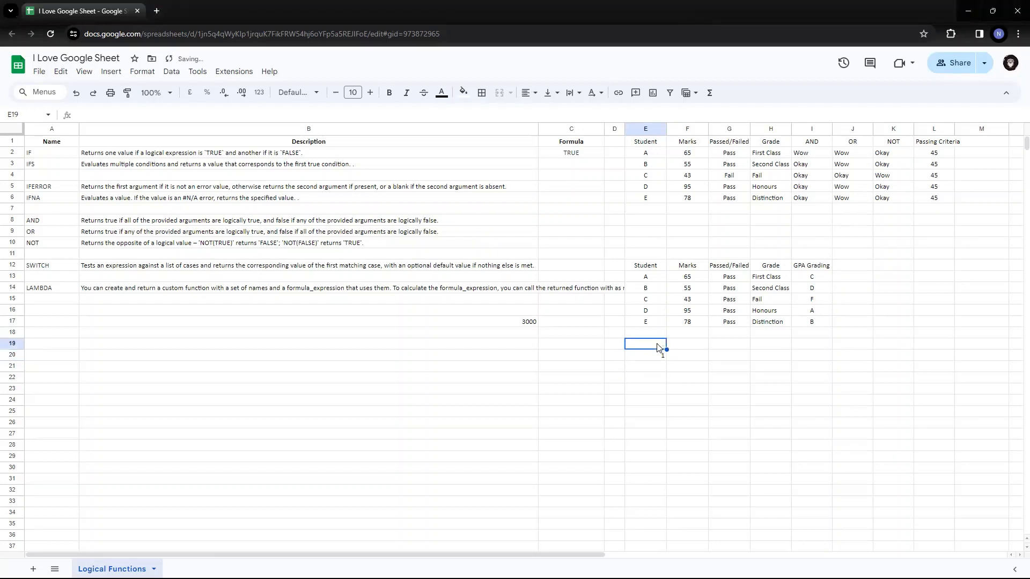
{"action": "type", "text": "Month"}
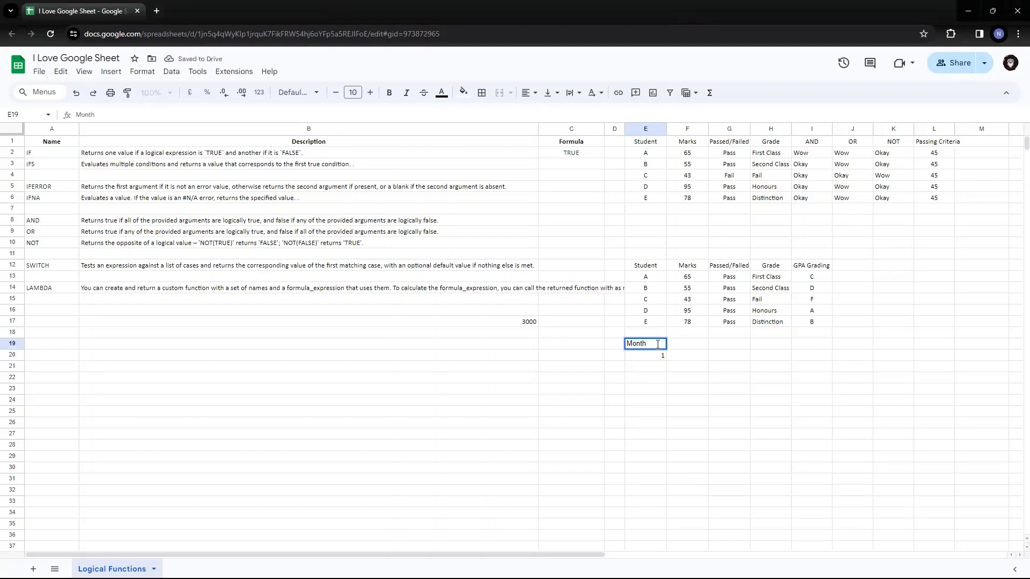
{"action": "key", "text": "Return"}
Step: Enter the month numbers 2, 3, 4, 5 and 6 in cells E21 to E25
{"action": "key", "text": "Down"}
{"action": "key", "text": "Down"}
{"action": "key", "text": "Up"}
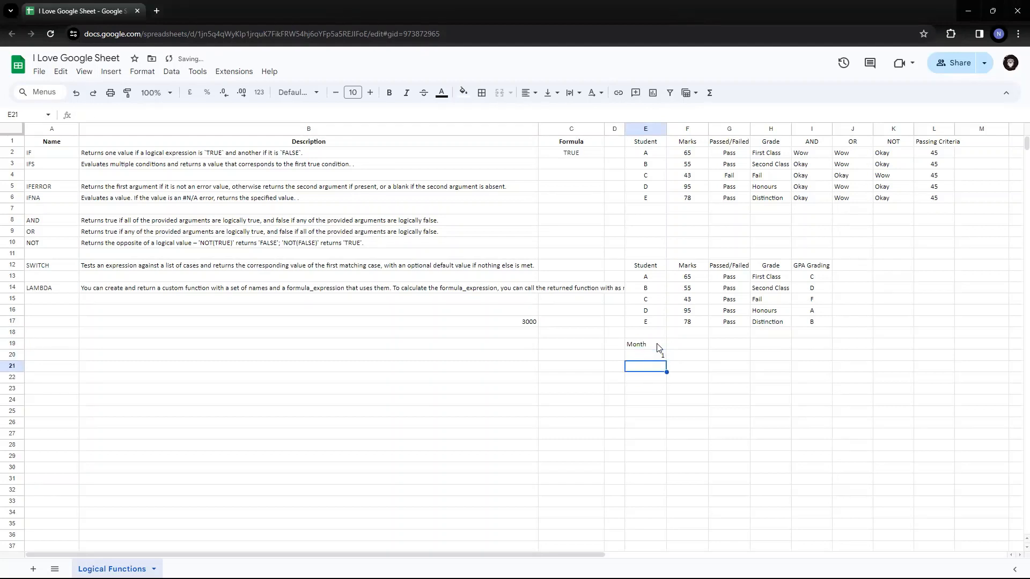
{"action": "type", "text": "2"}
{"action": "key", "text": "Return"}
{"action": "type", "text": "3"}
{"action": "key", "text": "Return"}
{"action": "type", "text": "4"}
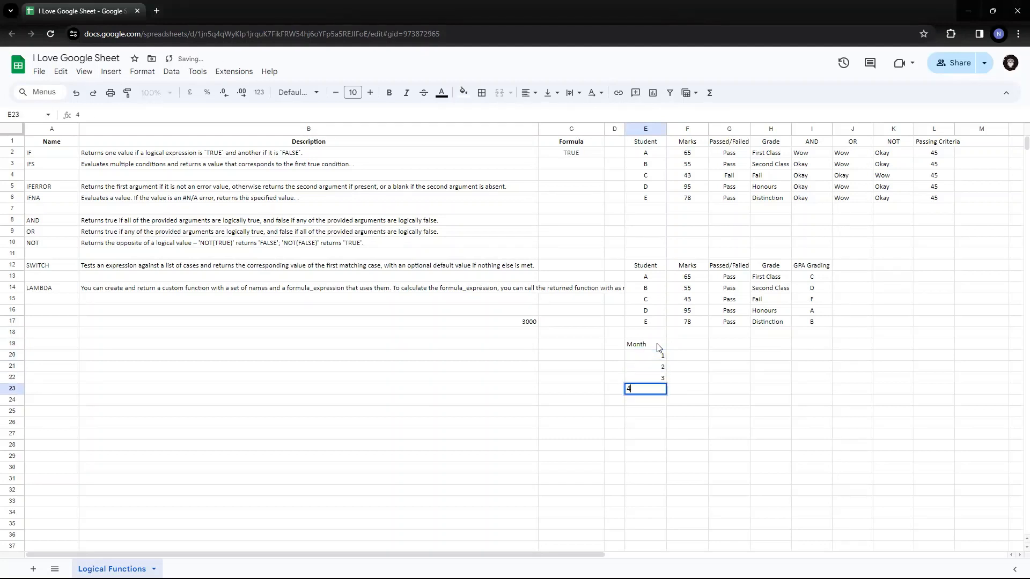
{"action": "key", "text": "Return"}
{"action": "type", "text": "5"}
{"action": "key", "text": "Return"}
{"action": "type", "text": "6"}
Step: Enter the column header Salary in cell F19, next to Month
{"action": "key", "text": "Up"}
{"action": "key", "text": "Up"}
{"action": "key", "text": "Up"}
{"action": "key", "text": "Up"}
{"action": "key", "text": "Up"}
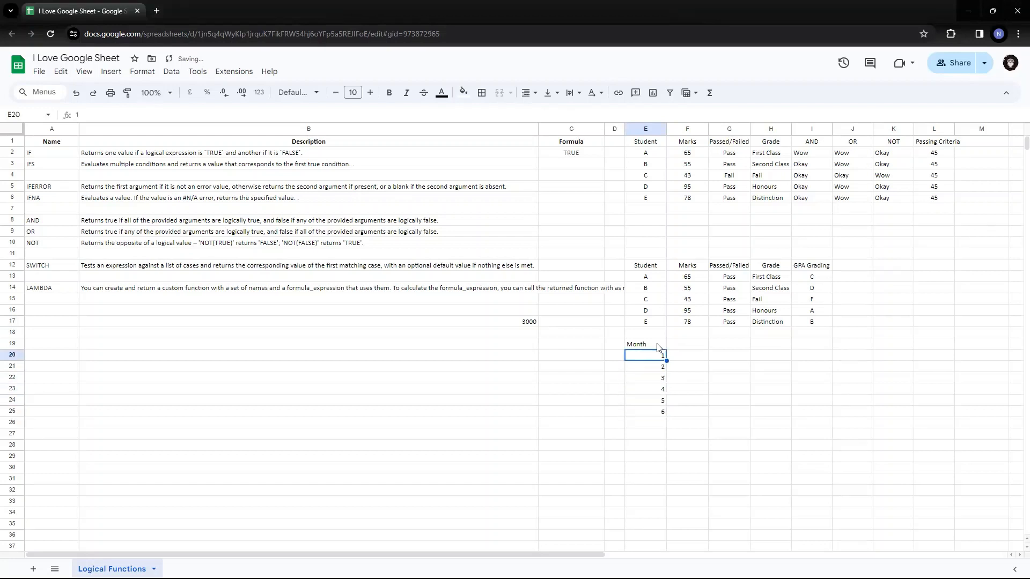
{"action": "key", "text": "Up"}
{"action": "key", "text": "Right"}
{"action": "type", "text": "Salary"}
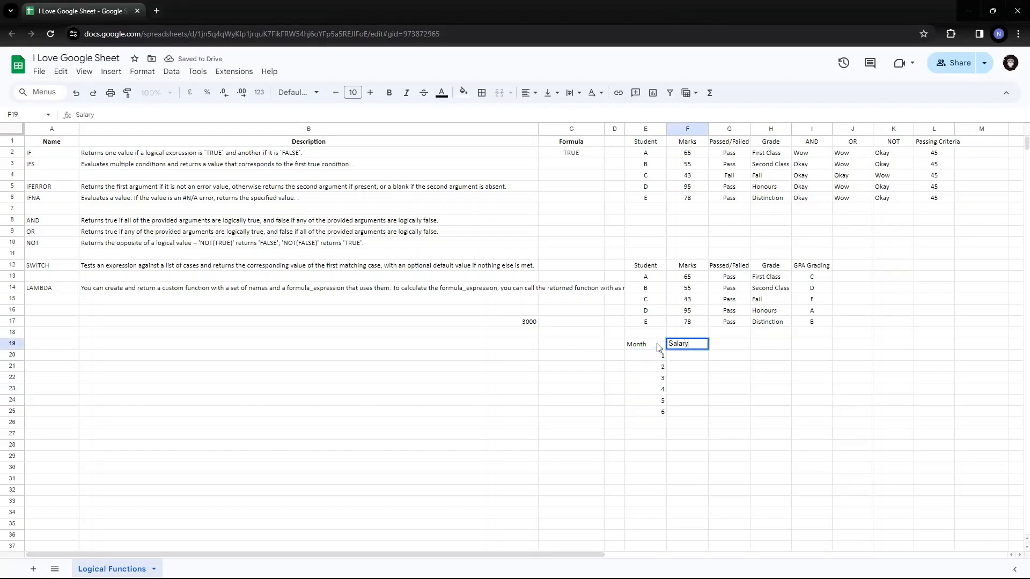
{"action": "key", "text": "Return"}
Step: Enter the salaries 10000, 9000 and 10200 for months 1 to 3 in cells F20 to F22
{"action": "type", "text": "10000"}
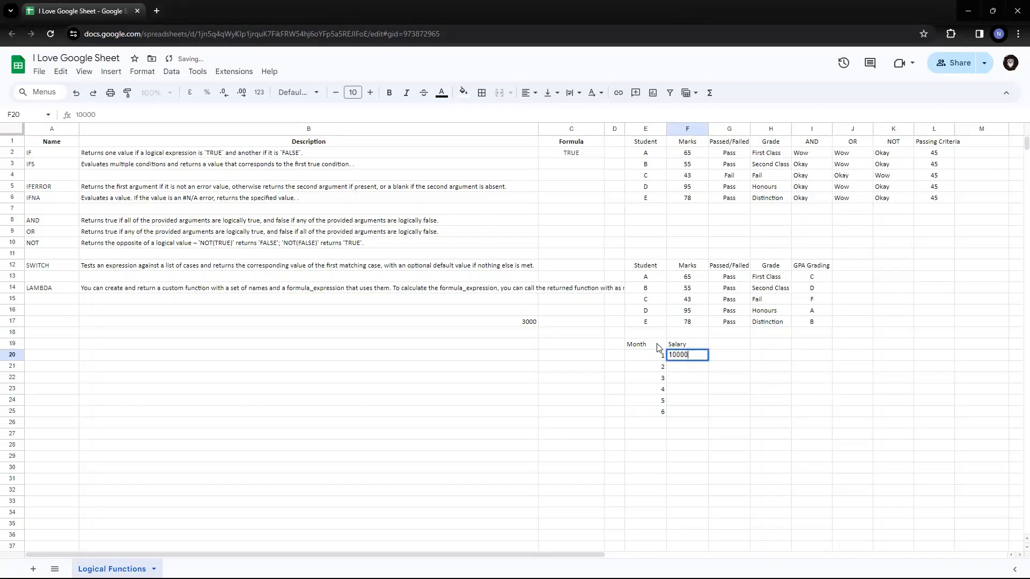
{"action": "key", "text": "Return"}
{"action": "type", "text": "9"}
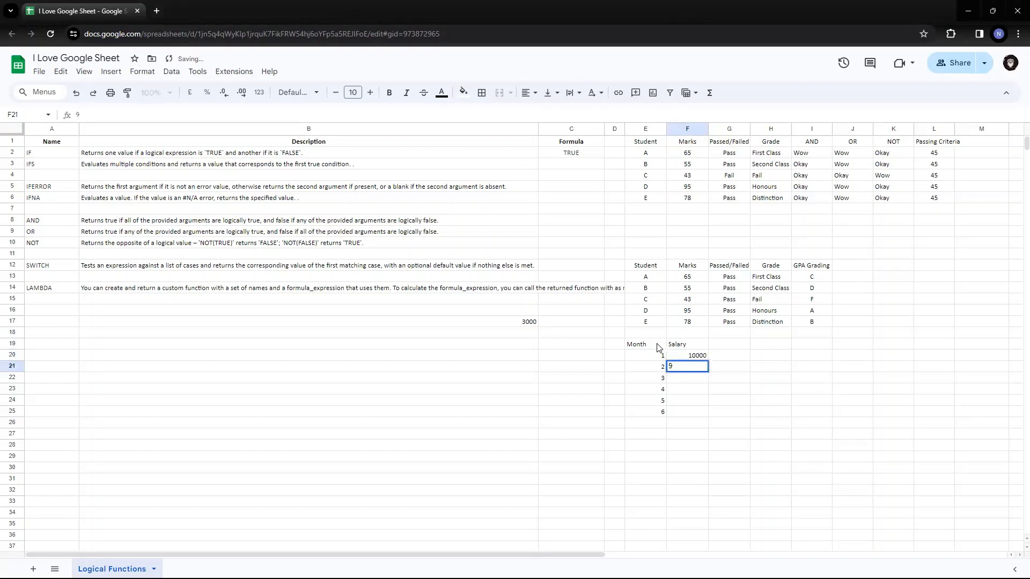
{"action": "type", "text": "000"}
{"action": "key", "text": "Return"}
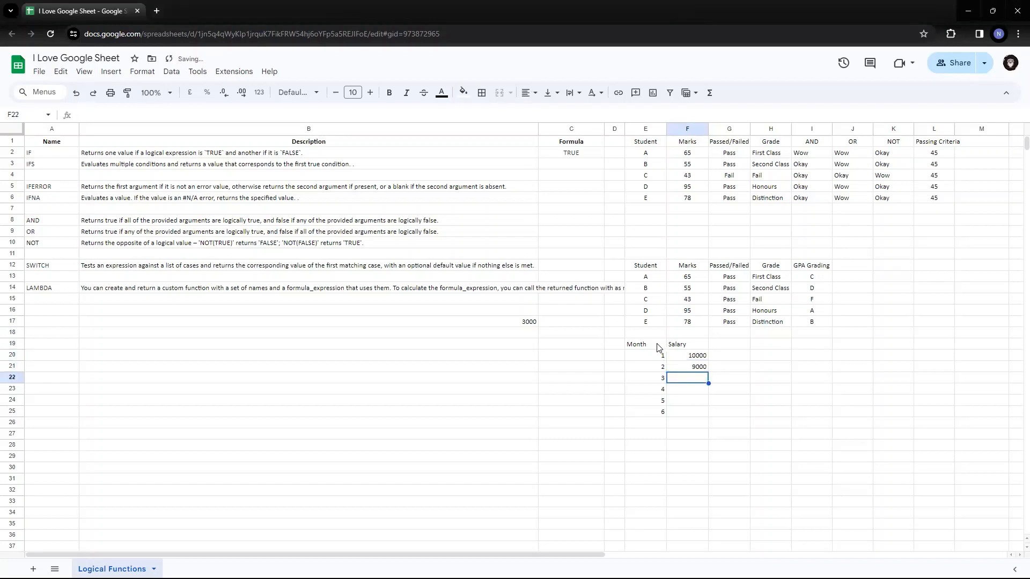
{"action": "type", "text": "102000"}
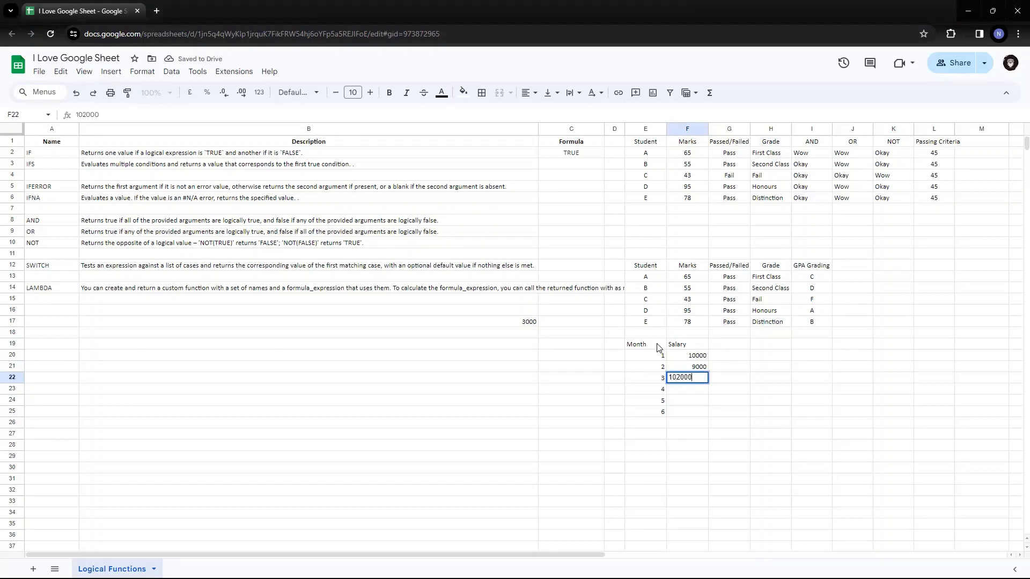
{"action": "key", "text": "BackSpace"}
{"action": "key", "text": "Return"}
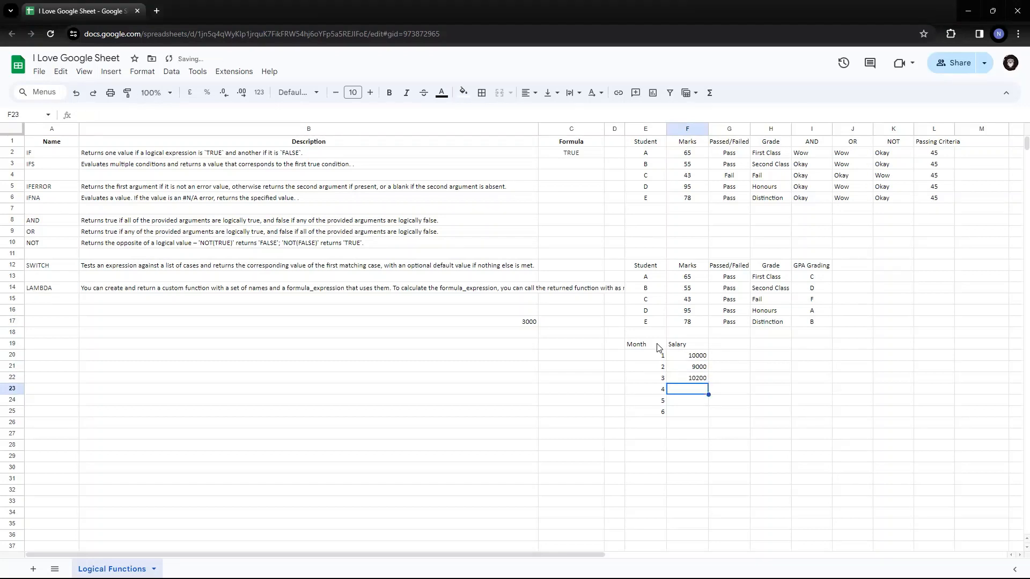
Step: Enter the salaries 10012, 11000 and 12000 for months 4 to 6 in cells F23 to F25
{"action": "type", "text": "10000"}
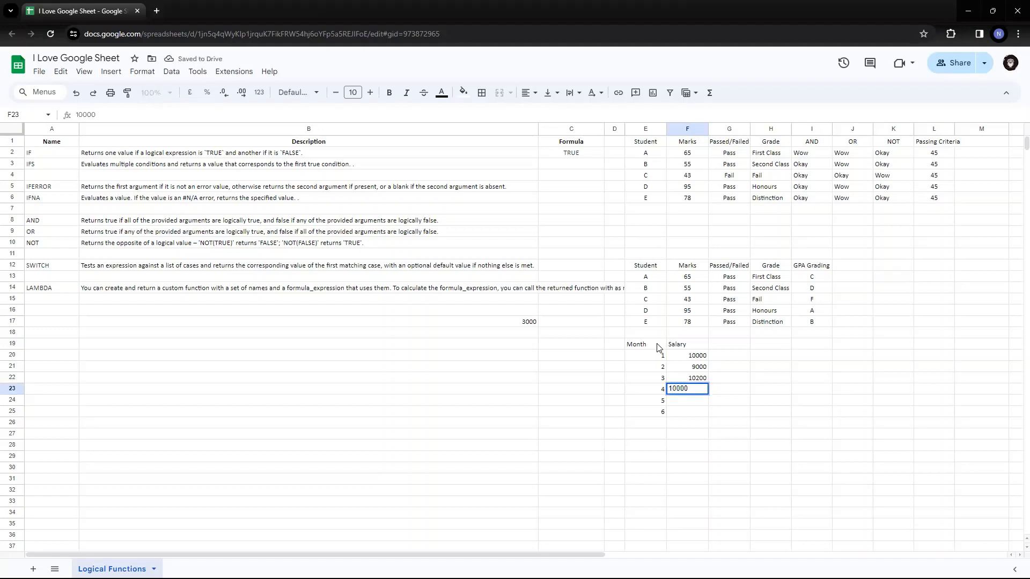
{"action": "key", "text": "BackSpace"}
{"action": "key", "text": "BackSpace"}
{"action": "type", "text": "12"}
{"action": "key", "text": "Return"}
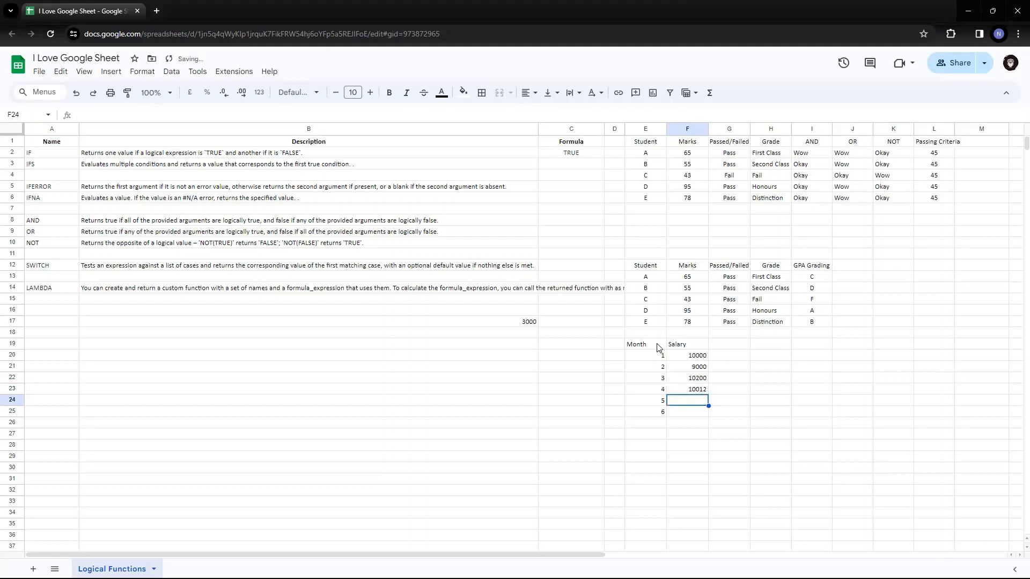
{"action": "type", "text": "11000"}
{"action": "key", "text": "Return"}
{"action": "type", "text": "12000"}
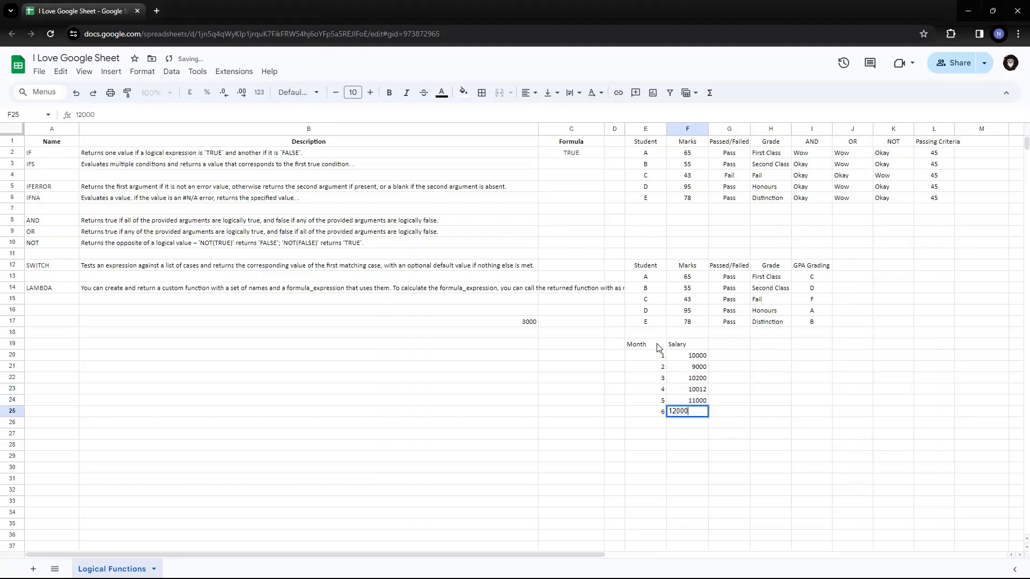
{"action": "key", "text": "Return"}
{"action": "key", "text": "Up"}
{"action": "key", "text": "Up"}
{"action": "key", "text": "Up"}
{"action": "key", "text": "Up"}
{"action": "key", "text": "Up"}
{"action": "key", "text": "Up"}
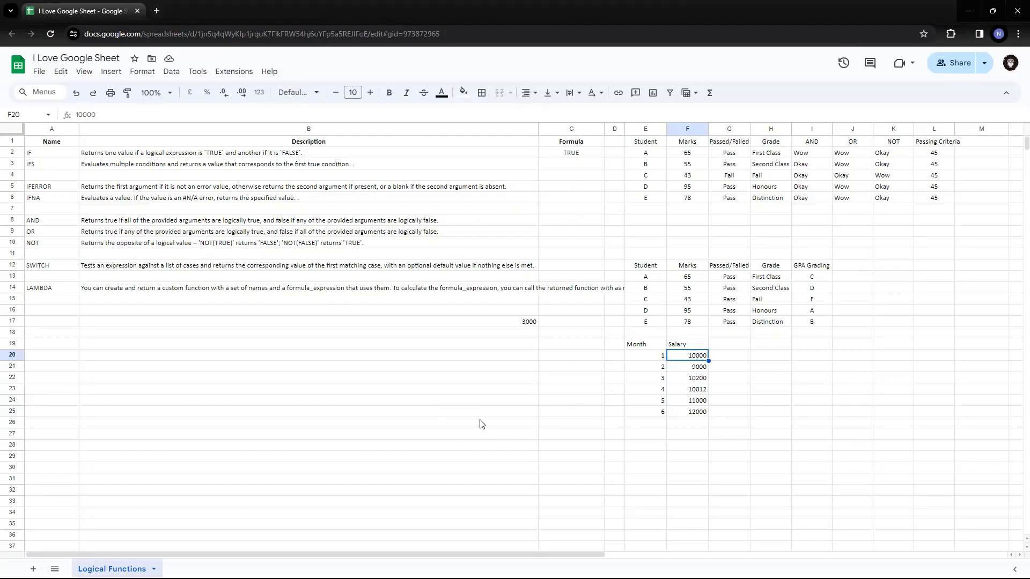
Step: Enter the formula =lambda(Salary,Salary*.3)(F20) in cell G20, referencing the first month's salary
{"action": "scroll", "coordinate": [483, 424], "scroll_direction": "down", "scroll_amount": 1}
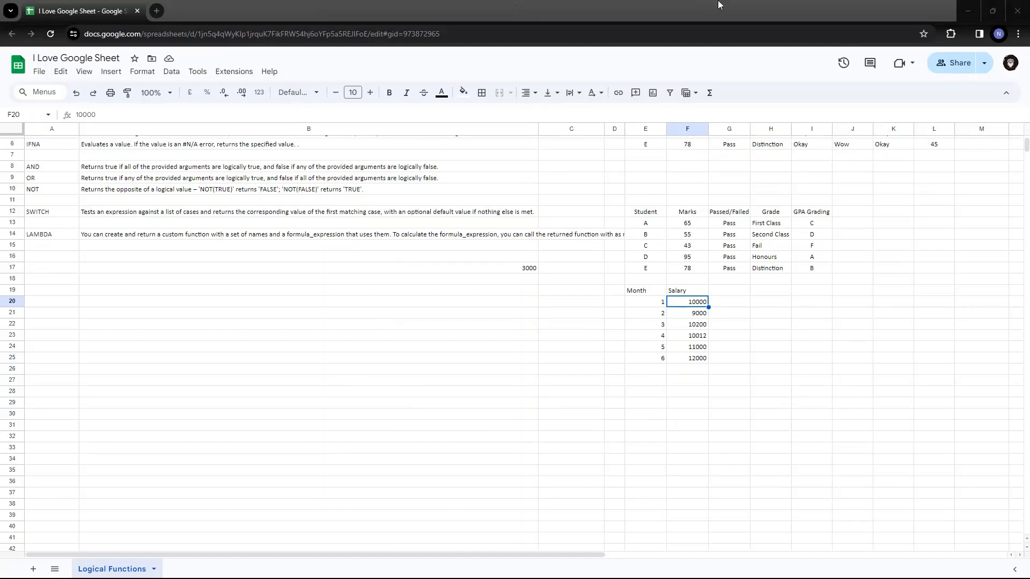
{"action": "left_click", "coordinate": [744, 302]}
{"action": "type", "text": "="}
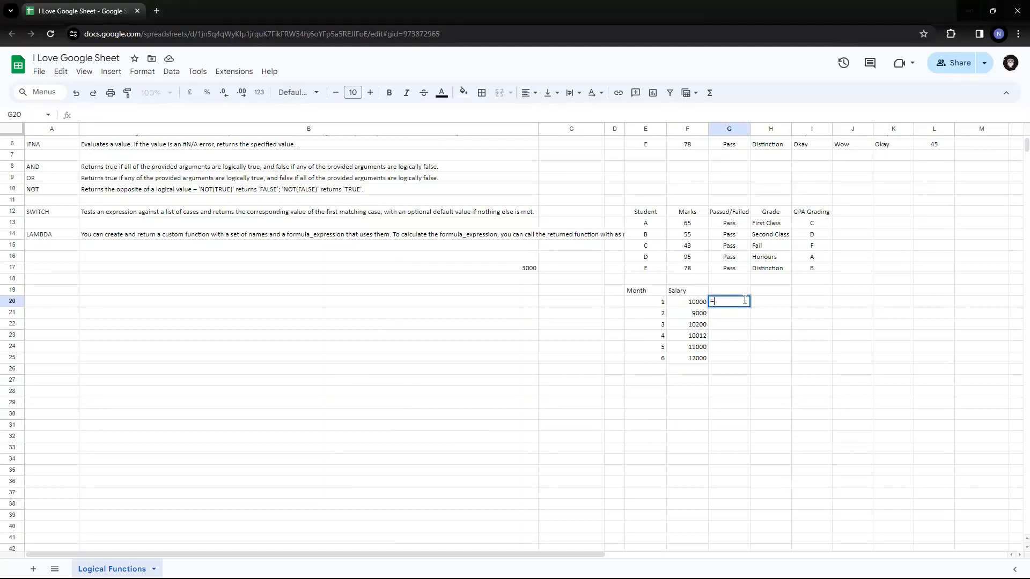
{"action": "type", "text": "lambda"}
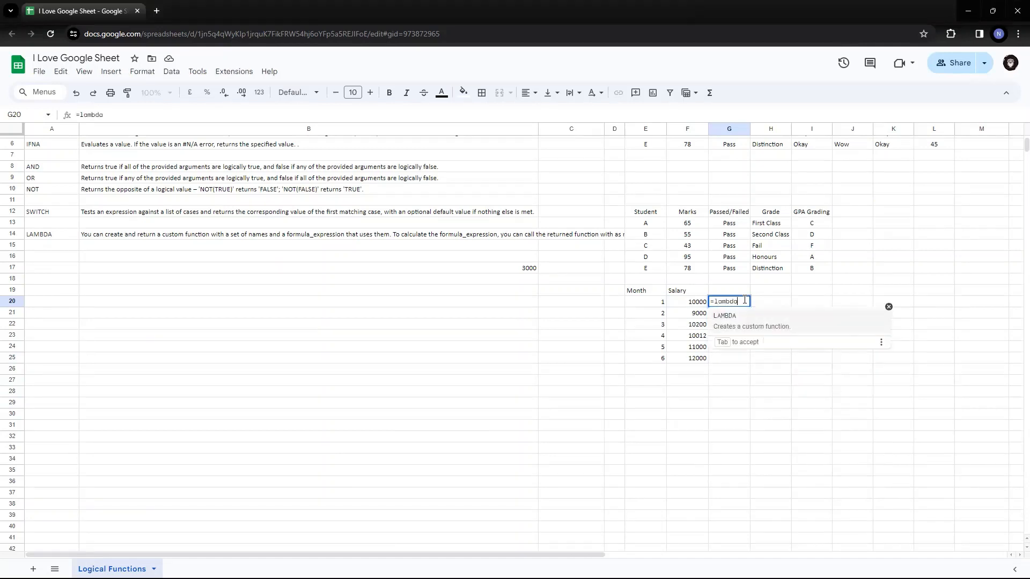
{"action": "type", "text": "("}
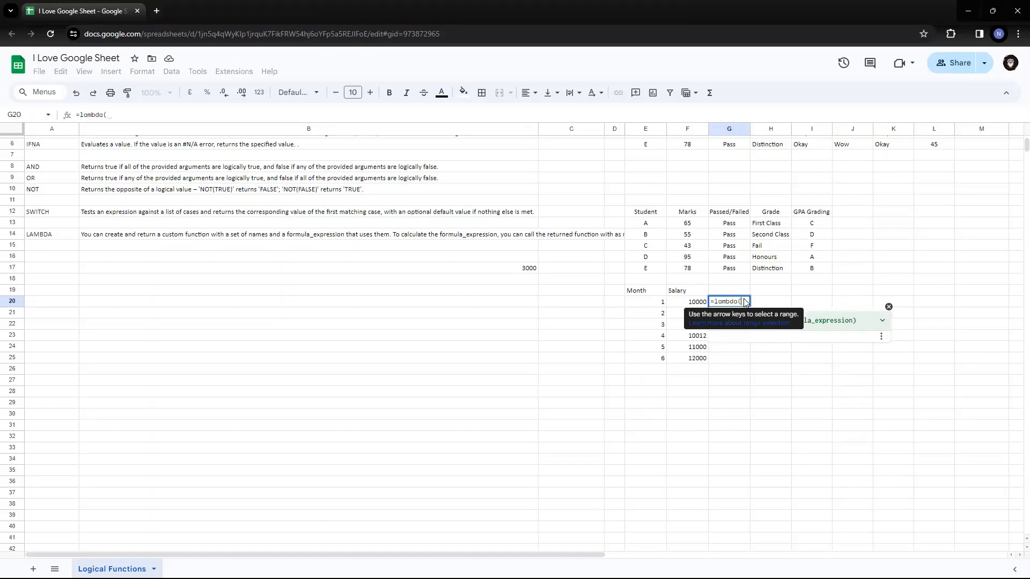
{"action": "type", "text": "sd"}
{"action": "key", "text": "BackSpace"}
{"action": "key", "text": "BackSpace"}
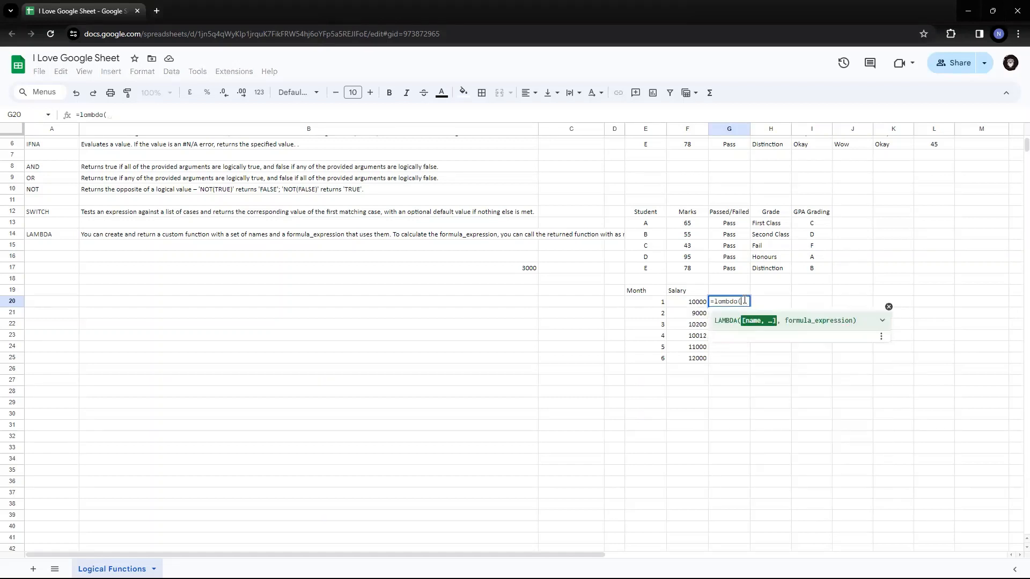
{"action": "type", "text": "Salary"}
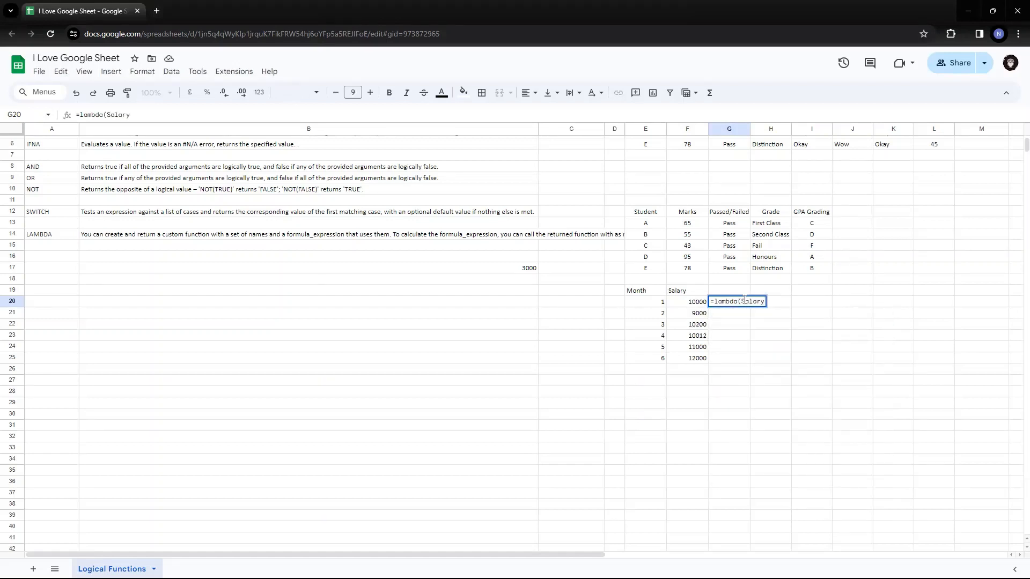
{"action": "type", "text": ","}
{"action": "type", "text": ",Sa"}
{"action": "type", "text": "lary"}
{"action": "type", "text": "*.3"}
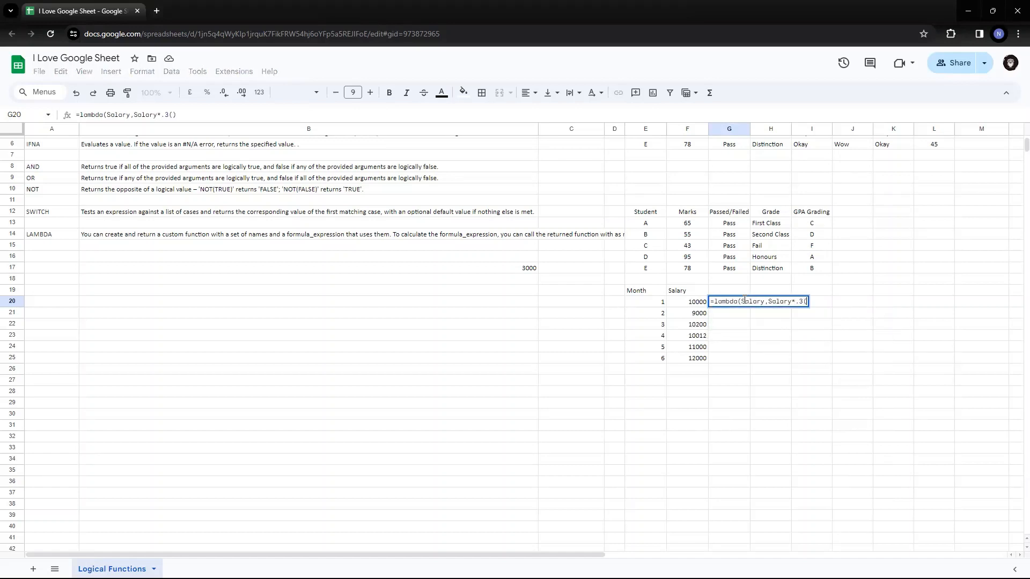
{"action": "type", "text": "),"}
{"action": "key", "text": "BackSpace"}
{"action": "type", "text": "("}
{"action": "left_click", "coordinate": [694, 306]}
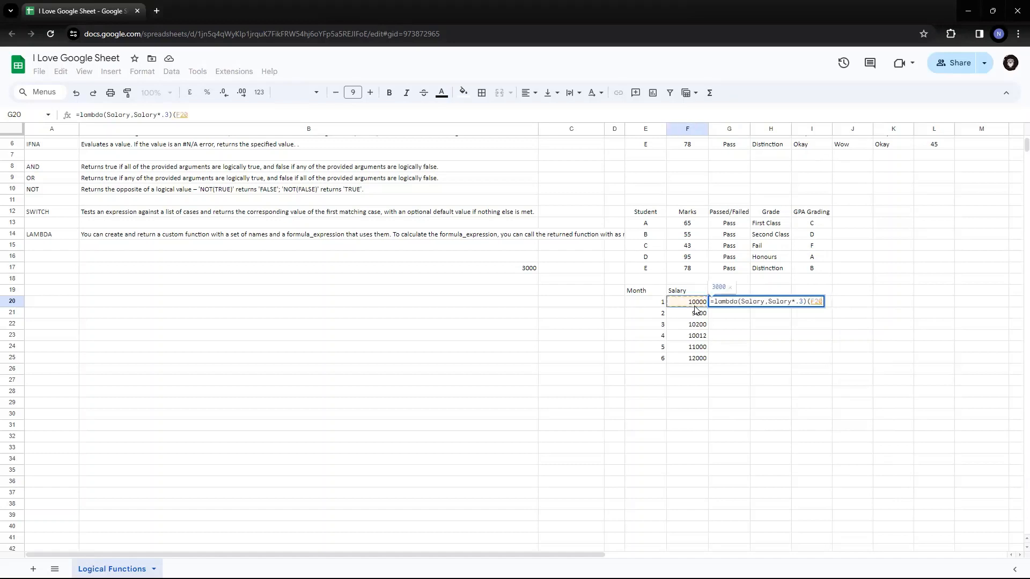
{"action": "type", "text": ")"}
{"action": "key", "text": "Return"}
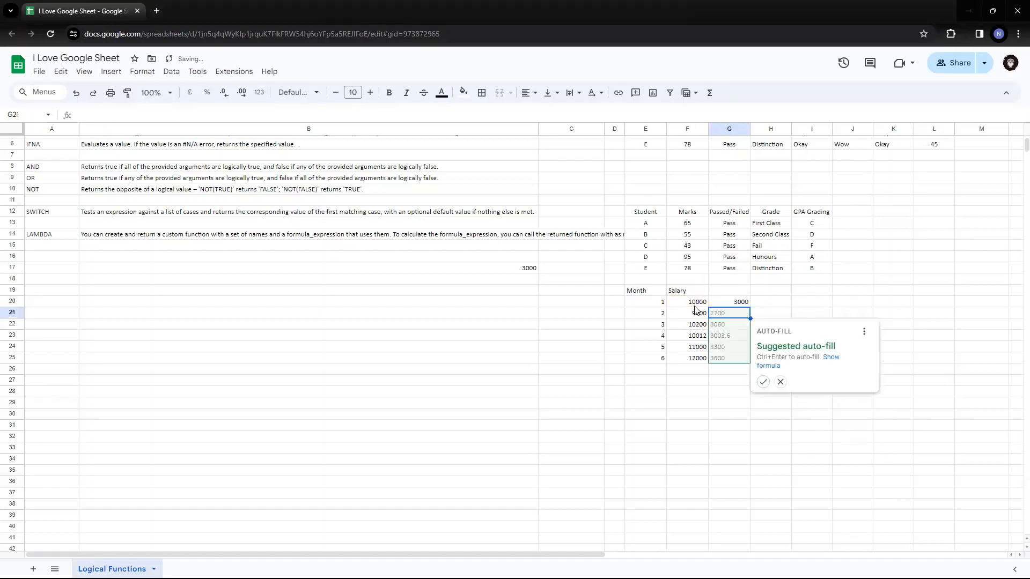
Step: Accept the suggested auto-fill of the LAMBDA formula for G21:G25 and clear those filled cells again
{"action": "key", "text": "ctrl+Return"}
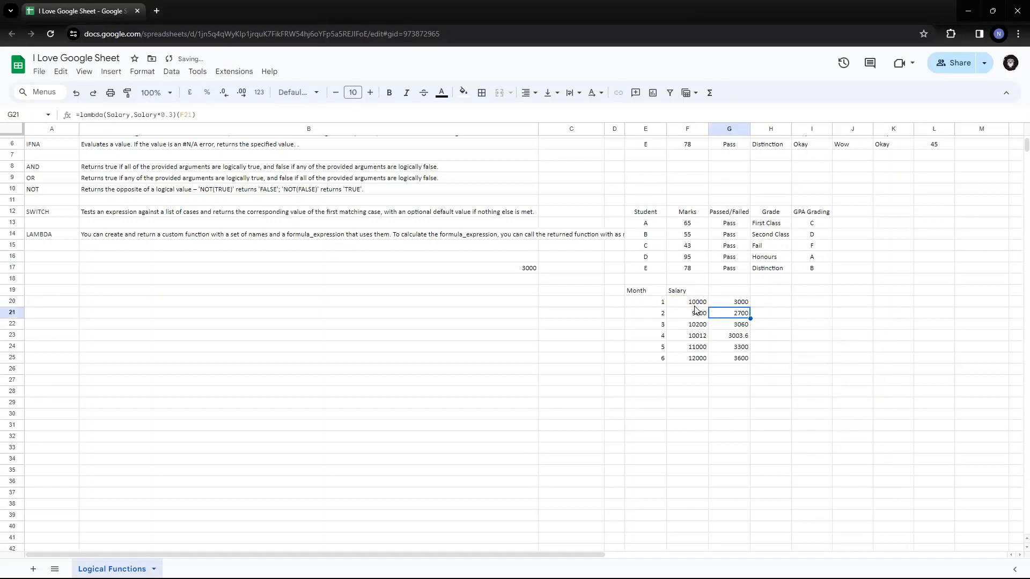
{"action": "key", "text": "Up"}
{"action": "key", "text": "Up"}
{"action": "key", "text": "Down"}
{"action": "key", "text": "Down"}
{"action": "key", "text": "ctrl+shift+Down"}
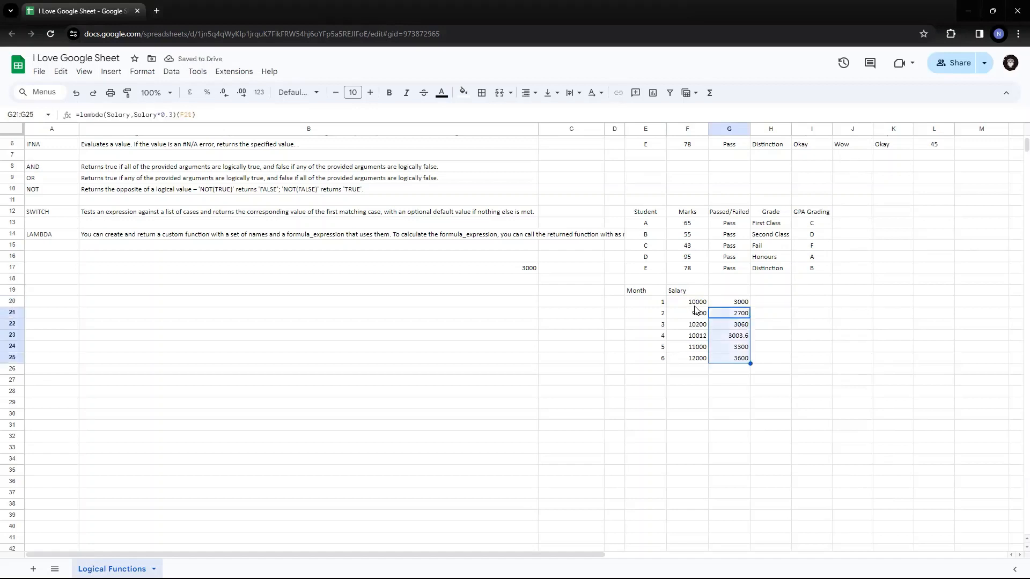
{"action": "key", "text": "Delete"}
{"action": "key", "text": "Up"}
{"action": "key", "text": "F2"}
{"action": "key", "text": "Return"}
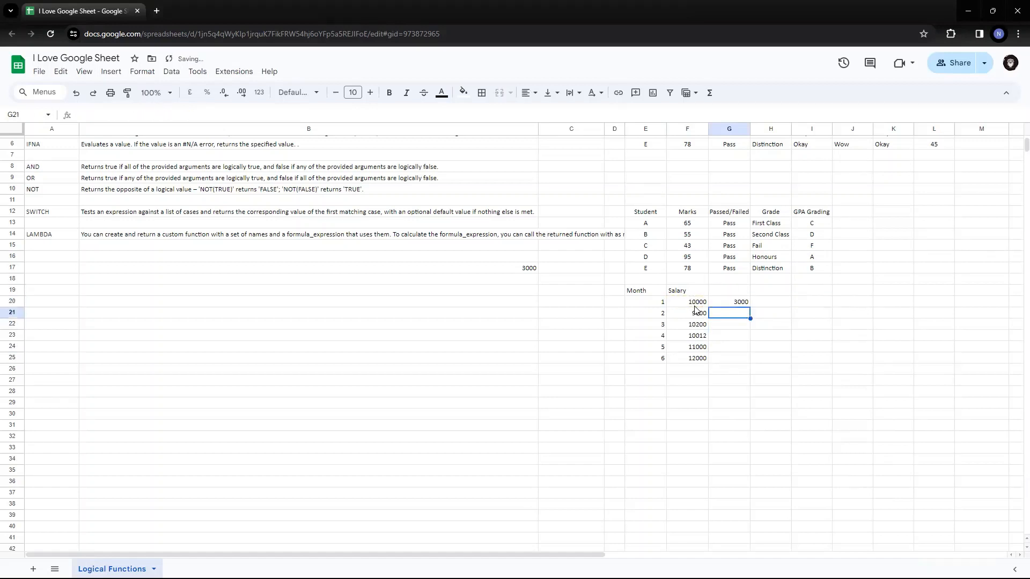
{"action": "key", "text": "Up"}
{"action": "key", "text": "Left"}
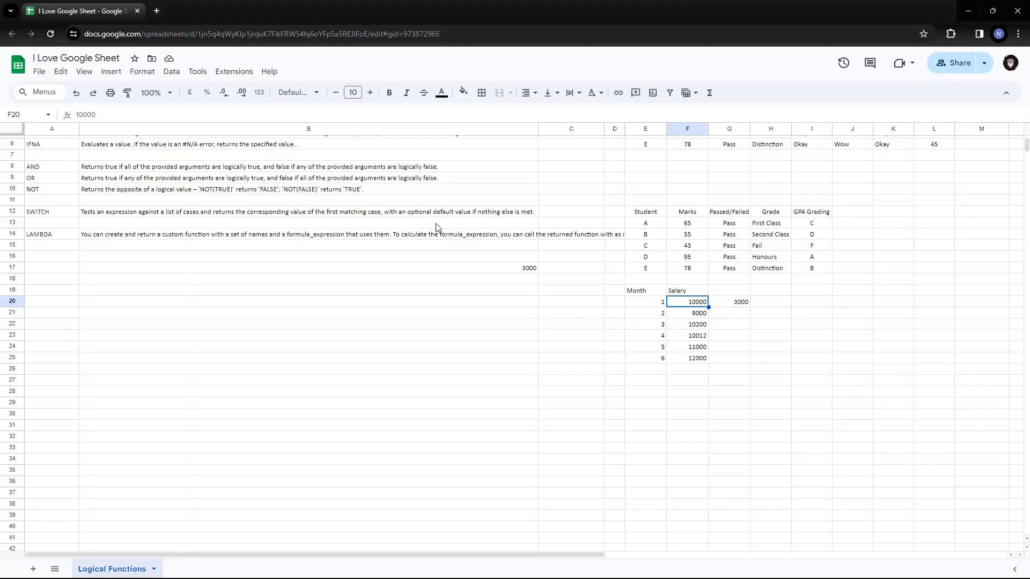
{"action": "scroll", "coordinate": [437, 229], "scroll_direction": "down", "scroll_amount": 5}
{"action": "scroll", "coordinate": [437, 229], "scroll_direction": "down", "scroll_amount": 2}
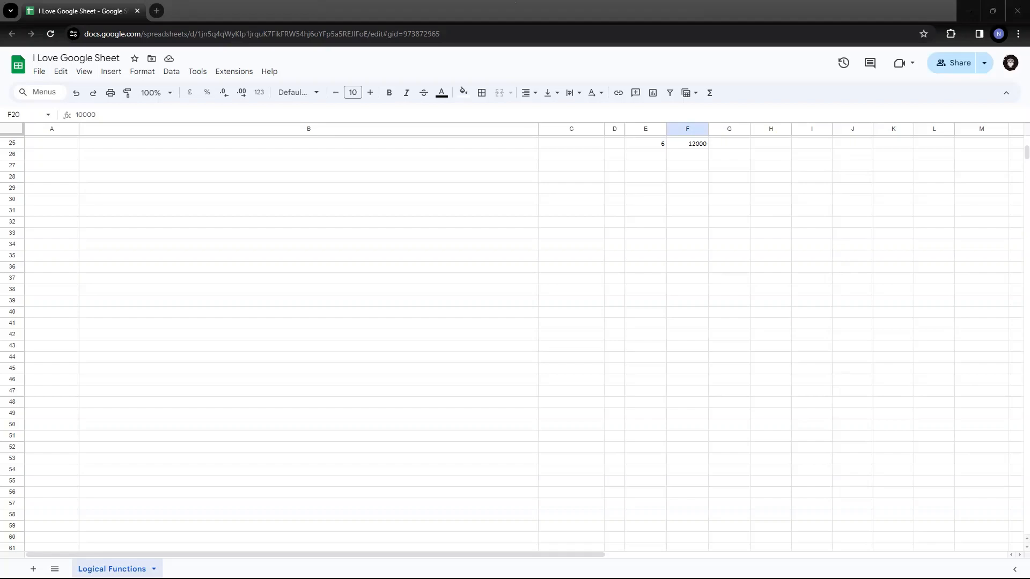
{"action": "scroll", "coordinate": [647, 230], "scroll_direction": "up", "scroll_amount": 5}
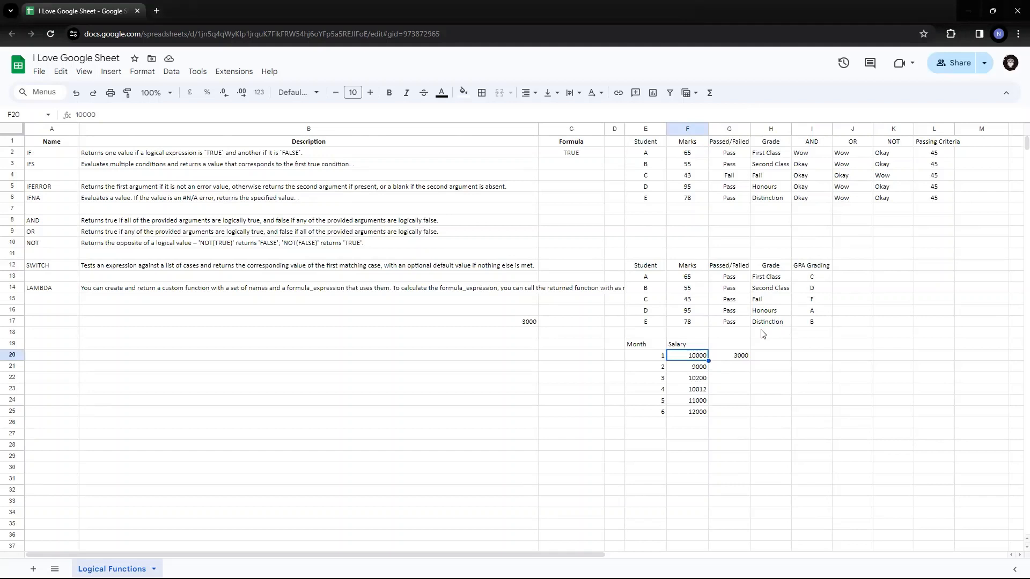
Step: Examine the parts of the LAMBDA formula in G20, from the F20 call value back to the function name
{"action": "left_click", "coordinate": [739, 356]}
{"action": "key", "text": "F2"}
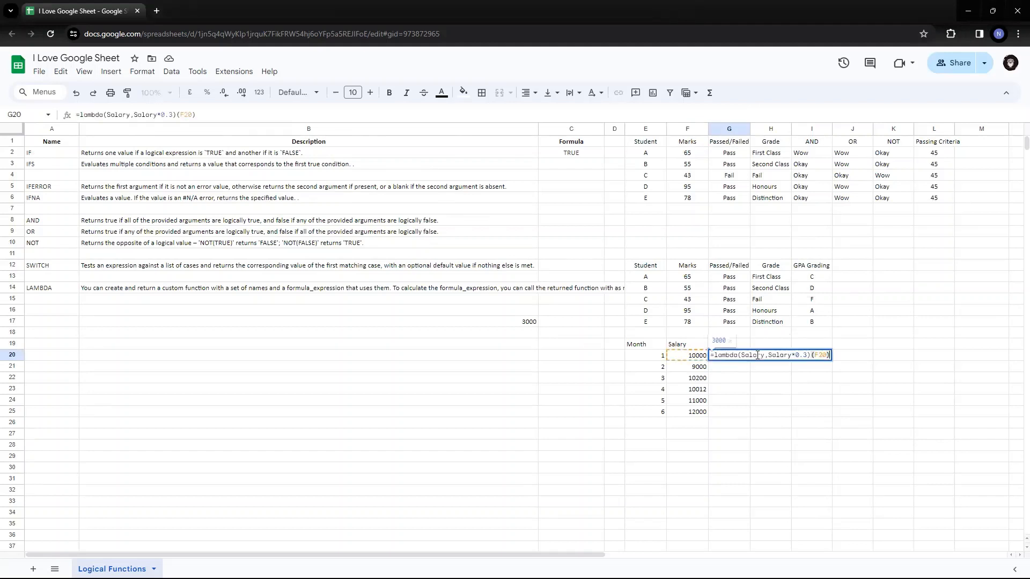
{"action": "key", "text": "Left"}
{"action": "key", "text": "Left"}
{"action": "key", "text": "Left"}
{"action": "key", "text": "Left"}
{"action": "key", "text": "Left"}
{"action": "key", "text": "Left"}
{"action": "key", "text": "Left"}
{"action": "key", "text": "Left"}
{"action": "key", "text": "Left"}
{"action": "key", "text": "Left"}
{"action": "key", "text": "Left"}
{"action": "key", "text": "Left"}
{"action": "key", "text": "Left"}
{"action": "key", "text": "Left"}
{"action": "key", "text": "Left"}
{"action": "key", "text": "Left"}
{"action": "key", "text": "Left"}
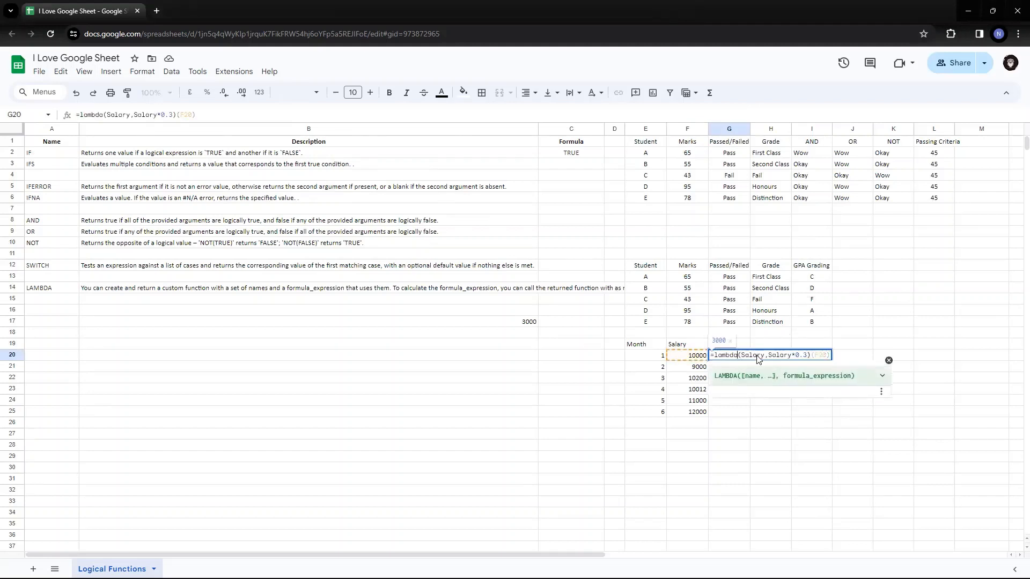
{"action": "key", "text": "Escape"}
Step: Highlight the monthly salaries in F20:F25 and return to the LAMBDA result cell G20
{"action": "key", "text": "Left"}
{"action": "key", "text": "shift+Down"}
{"action": "key", "text": "shift+Down"}
{"action": "key", "text": "shift+Down"}
{"action": "key", "text": "shift+Down"}
{"action": "key", "text": "shift+Down"}
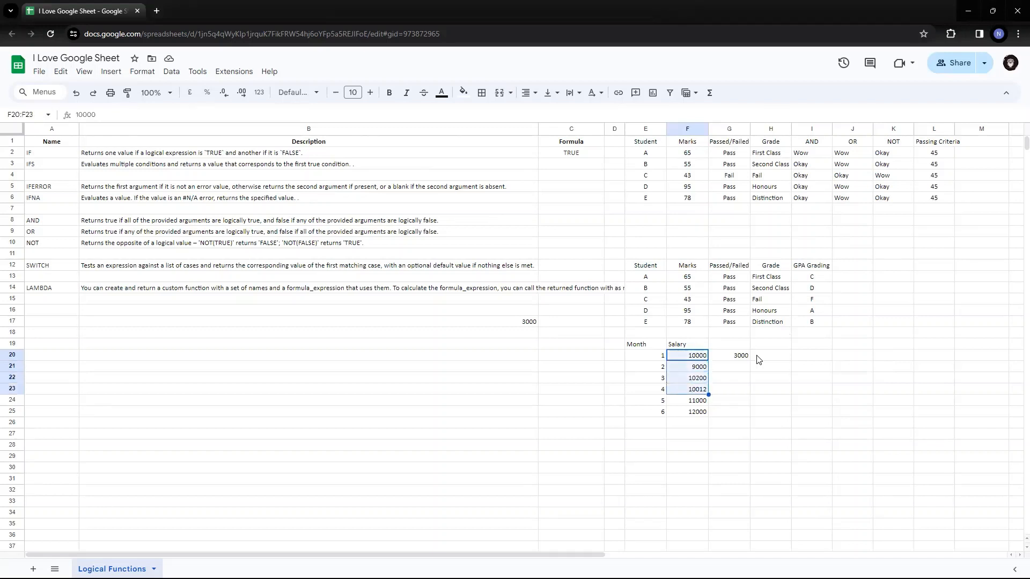
{"action": "key", "text": "Right"}
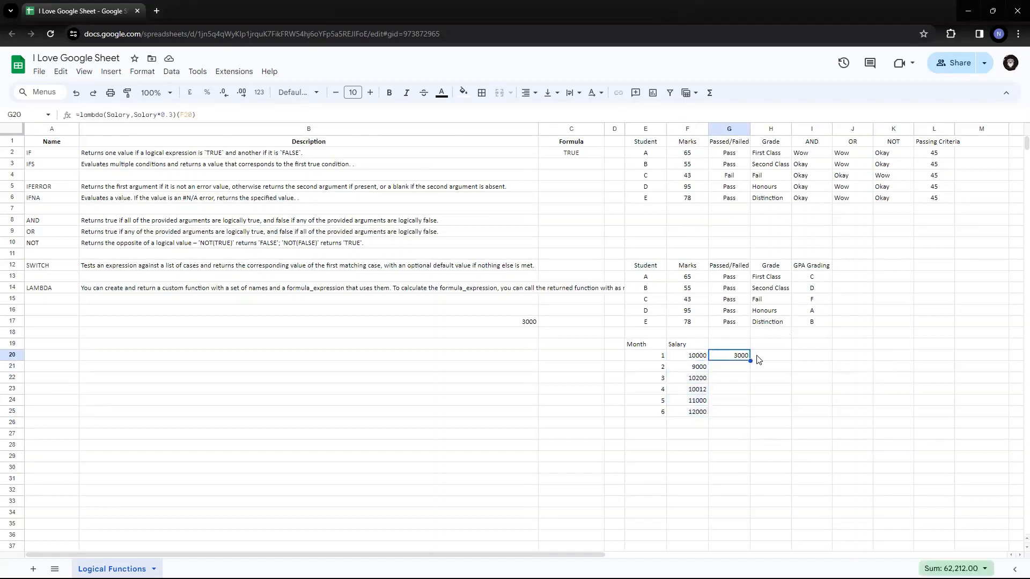
Step: Copy the LAMBDA formula from G20 into G21:G25 and clear the pasted cells again
{"action": "key", "text": "ctrl+c"}
{"action": "key", "text": "Down"}
{"action": "key", "text": "shift+Down"}
{"action": "key", "text": "shift+Down"}
{"action": "key", "text": "shift+Down"}
{"action": "key", "text": "shift+Down"}
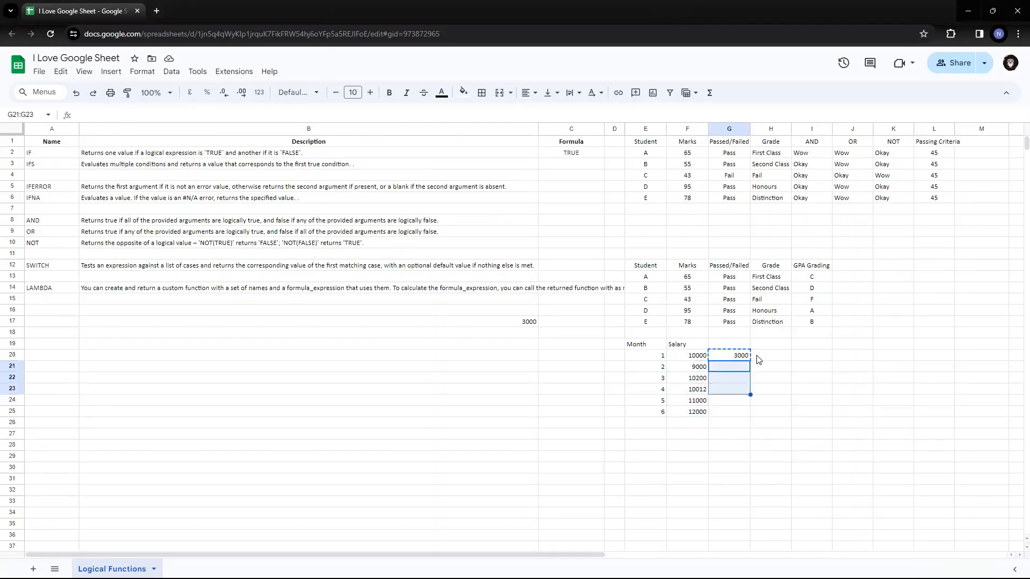
{"action": "key", "text": "ctrl+v"}
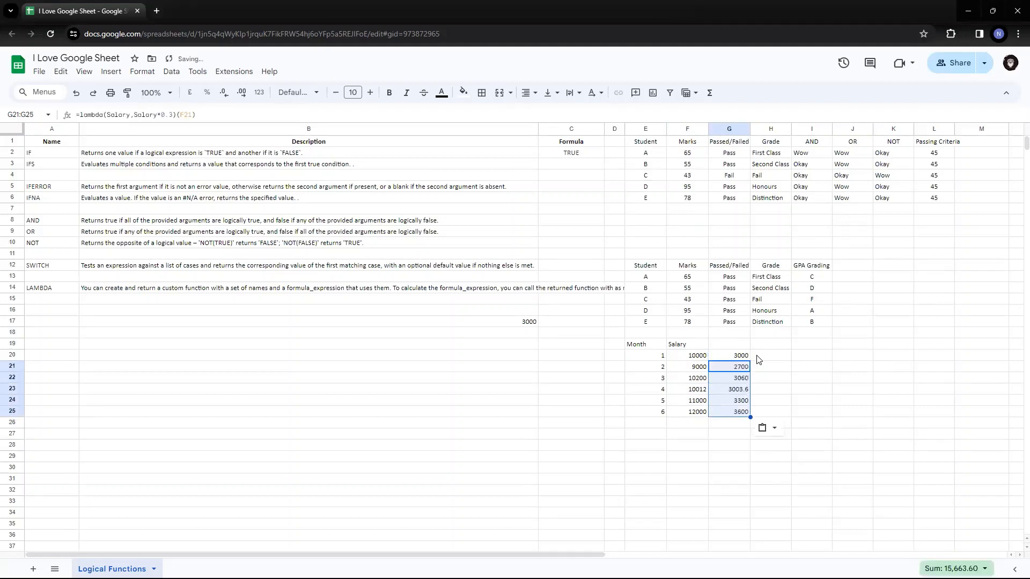
{"action": "key", "text": "Delete"}
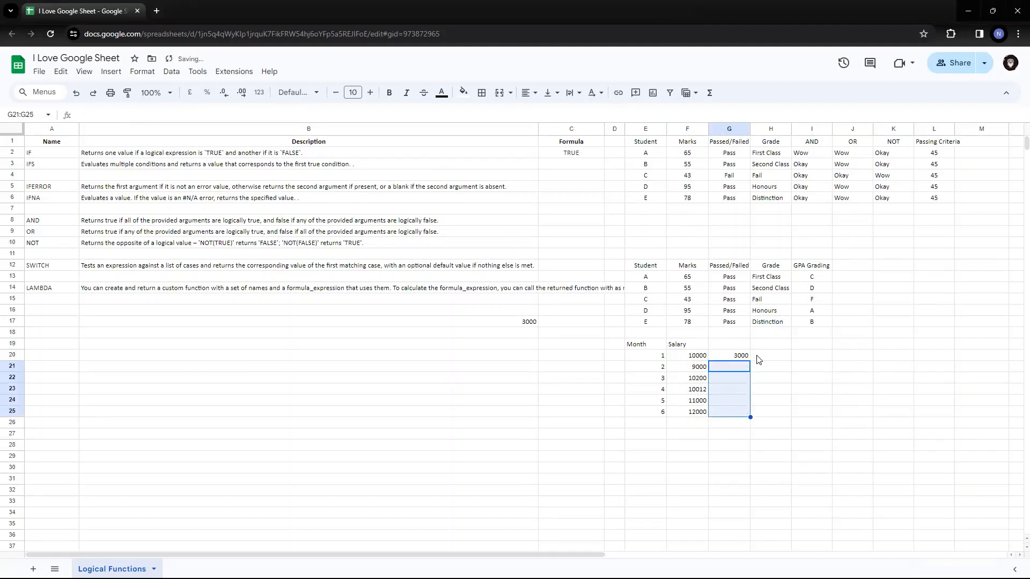
Step: Repeat copying G20's formula to the rows for months 2 to 6, clear them, and reselect G20
{"action": "key", "text": "Up"}
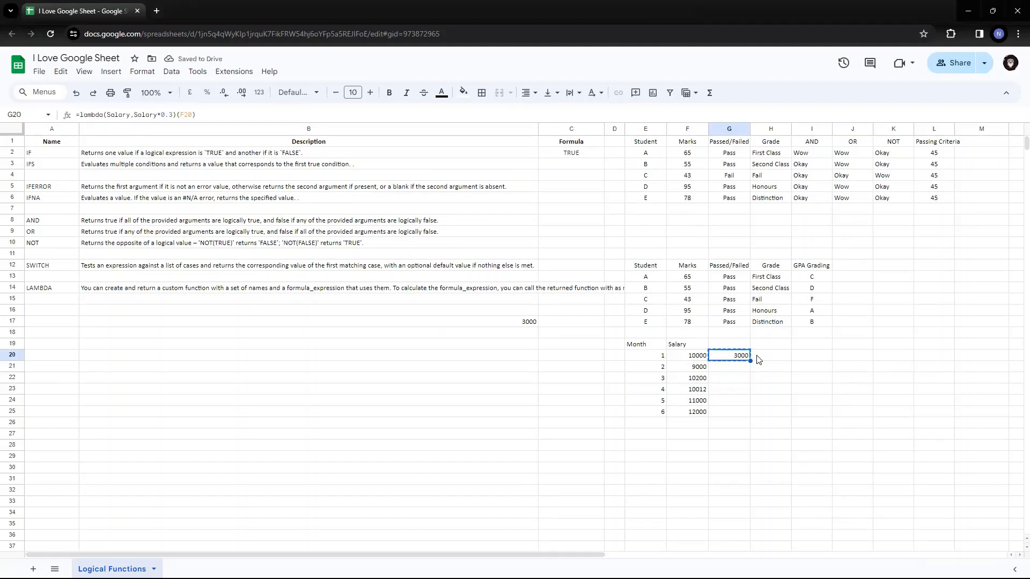
{"action": "key", "text": "ctrl+c"}
{"action": "key", "text": "Down"}
{"action": "key", "text": "Down"}
{"action": "key", "text": "Down"}
{"action": "key", "text": "Down"}
{"action": "key", "text": "Down"}
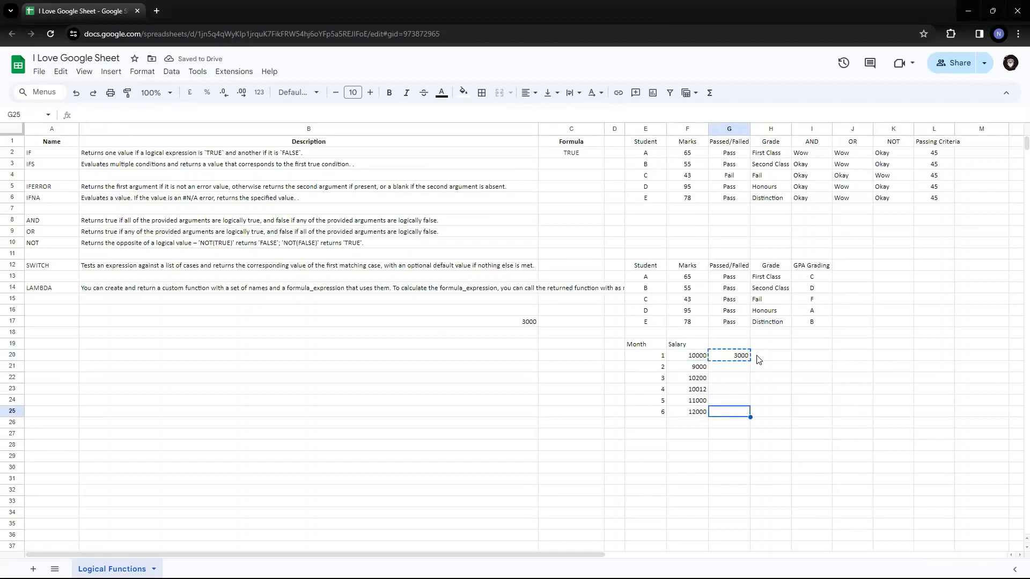
{"action": "key", "text": "shift+Up"}
{"action": "key", "text": "shift+Up"}
{"action": "key", "text": "shift+Up"}
{"action": "key", "text": "shift+Up"}
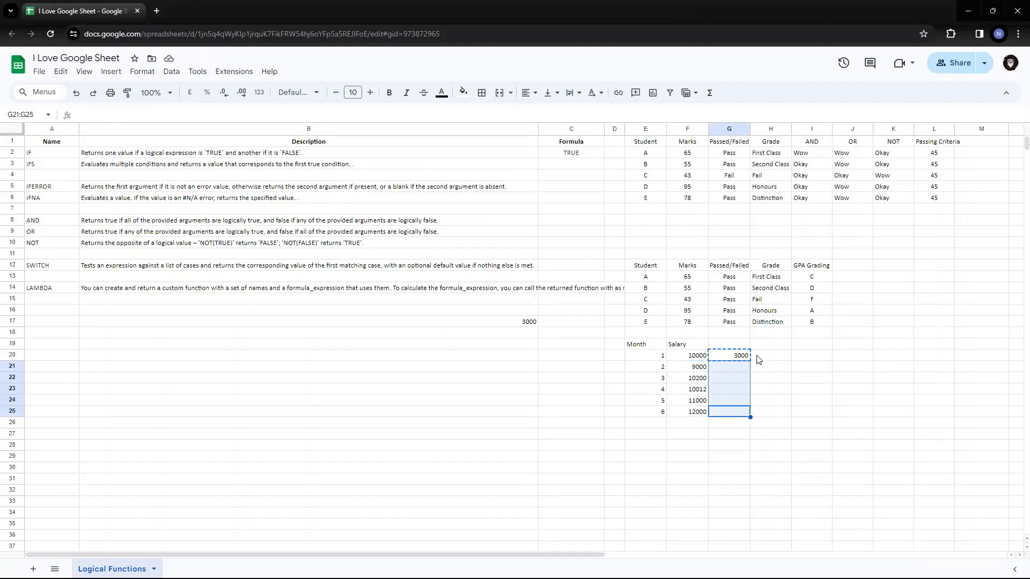
{"action": "key", "text": "ctrl+v"}
{"action": "key", "text": "Delete"}
{"action": "key", "text": "Up"}
{"action": "key", "text": "Up"}
{"action": "key", "text": "Up"}
{"action": "key", "text": "Up"}
{"action": "key", "text": "Up"}
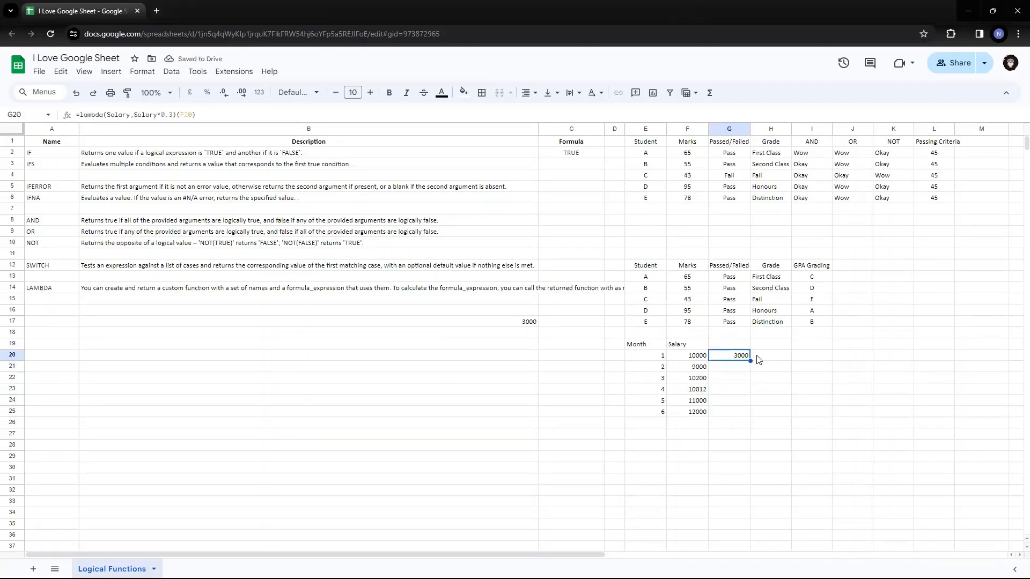
Step: Wrap the LAMBDA in G20 in a MAP function with the salary range F20:F25 as its first argument
{"action": "key", "text": "F2"}
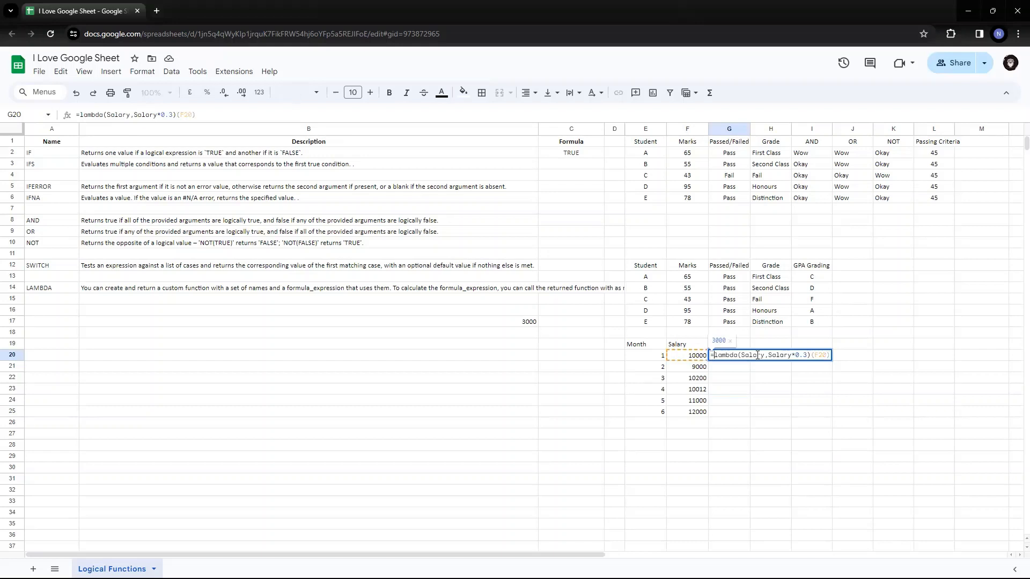
{"action": "key", "text": "Home"}
{"action": "key", "text": "Right"}
{"action": "type", "text": "map("}
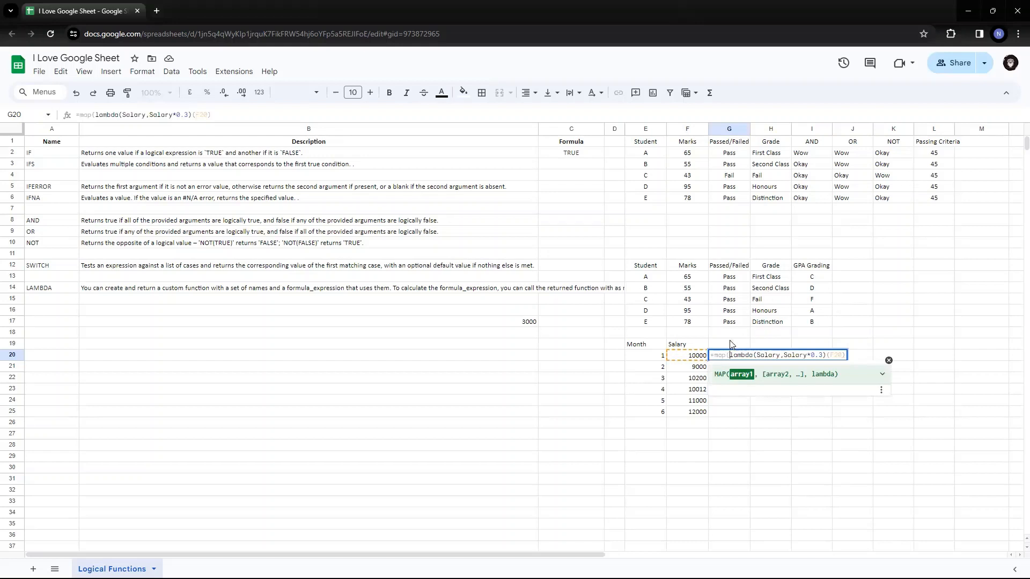
{"action": "left_click_drag", "start_coordinate": [691, 355], "coordinate": [692, 419]}
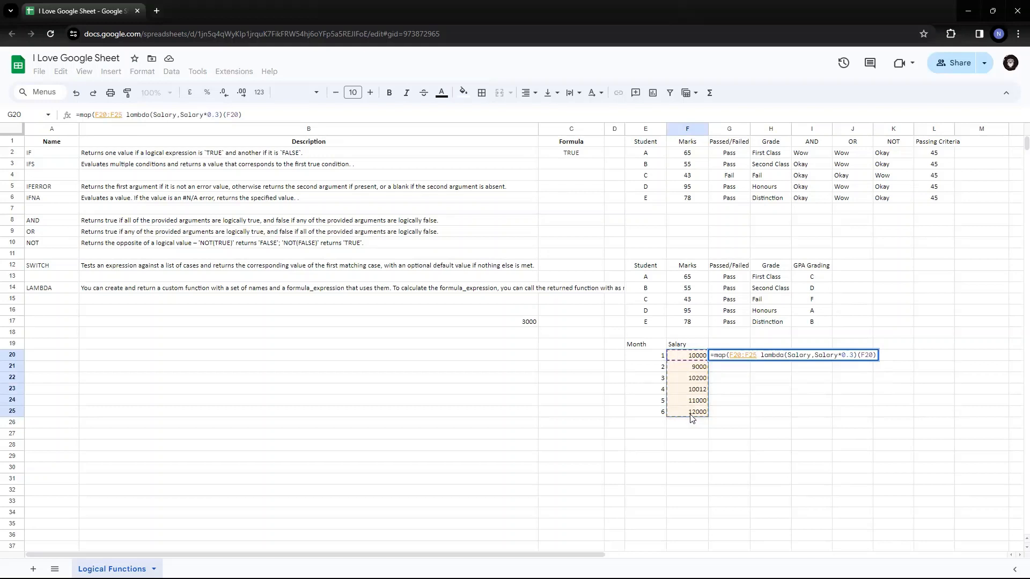
{"action": "type", "text": ","}
Step: Remove the trailing (F20) call and close the MAP, completing G20 as =map(F20:F25, lambda(Salary,Salary*0.3))
{"action": "key", "text": "Right"}
{"action": "key", "text": "Right"}
{"action": "key", "text": "Right"}
{"action": "key", "text": "Right"}
{"action": "key", "text": "Right"}
{"action": "key", "text": "Right"}
{"action": "key", "text": "Right"}
{"action": "key", "text": "Right"}
{"action": "key", "text": "Right"}
{"action": "key", "text": "Right"}
{"action": "key", "text": "Right"}
{"action": "key", "text": "Right"}
{"action": "key", "text": "Right"}
{"action": "key", "text": "Right"}
{"action": "key", "text": "Right"}
{"action": "key", "text": "Right"}
{"action": "key", "text": "Right"}
{"action": "key", "text": "Right"}
{"action": "key", "text": "Right"}
{"action": "key", "text": "Right"}
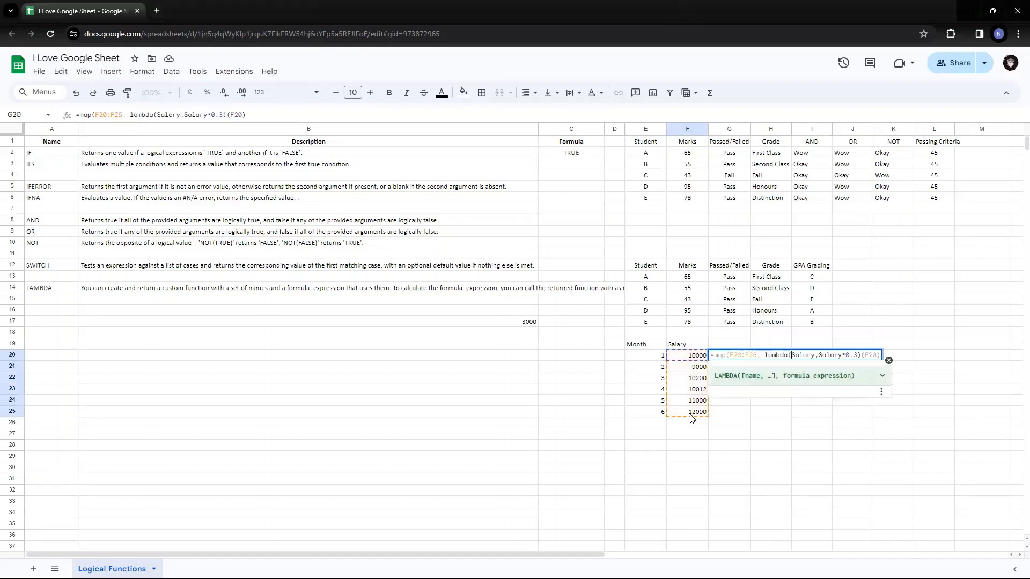
{"action": "key", "text": "BackSpace"}
{"action": "key", "text": "BackSpace"}
{"action": "key", "text": "BackSpace"}
{"action": "key", "text": "BackSpace"}
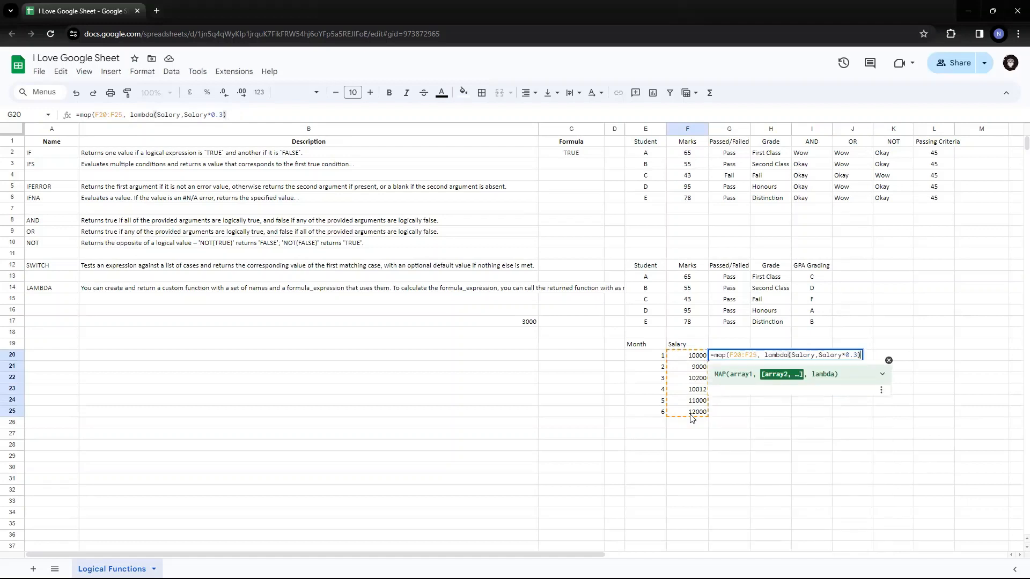
{"action": "type", "text": ")"}
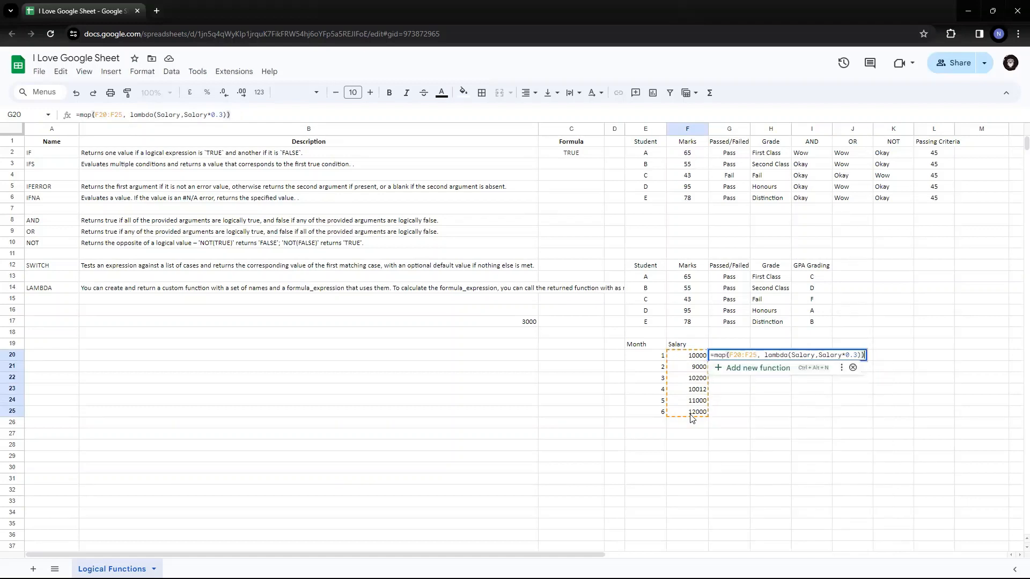
{"action": "key", "text": "Return"}
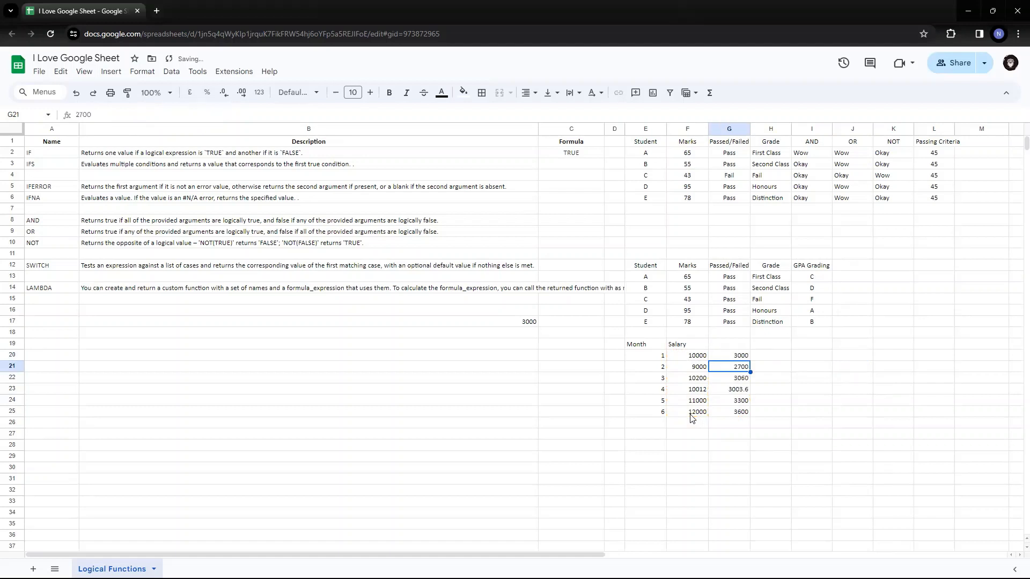
Step: Examine the MAP results in G20:G25 alongside the source salaries in F20:F25
{"action": "key", "text": "Up"}
{"action": "key", "text": "Down"}
{"action": "key", "text": "Down"}
{"action": "key", "text": "Down"}
{"action": "key", "text": "Down"}
{"action": "key", "text": "Down"}
{"action": "key", "text": "Down"}
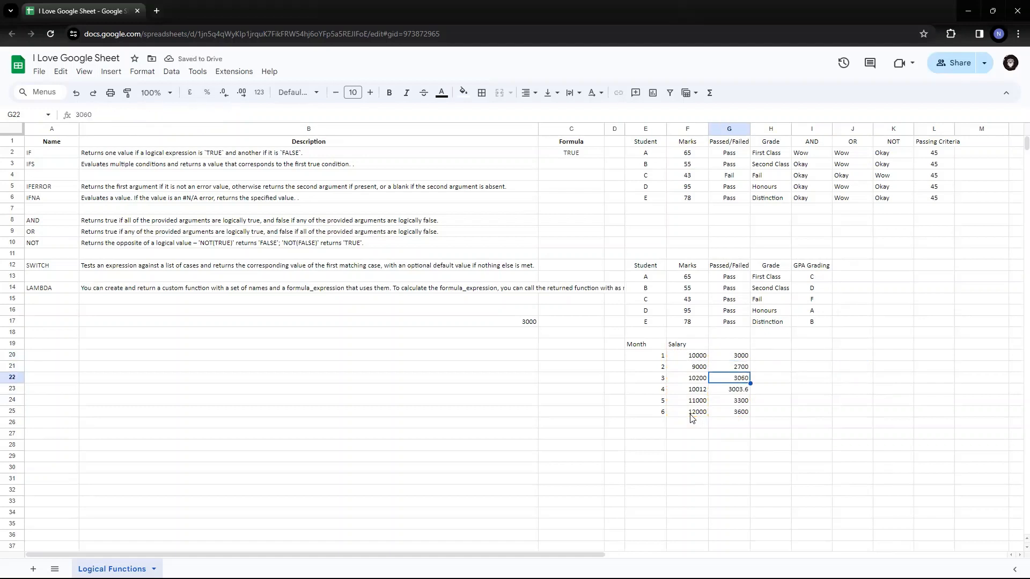
{"action": "key", "text": "Up"}
{"action": "key", "text": "Up"}
{"action": "key", "text": "Up"}
{"action": "key", "text": "Up"}
{"action": "key", "text": "Up"}
{"action": "key", "text": "Up"}
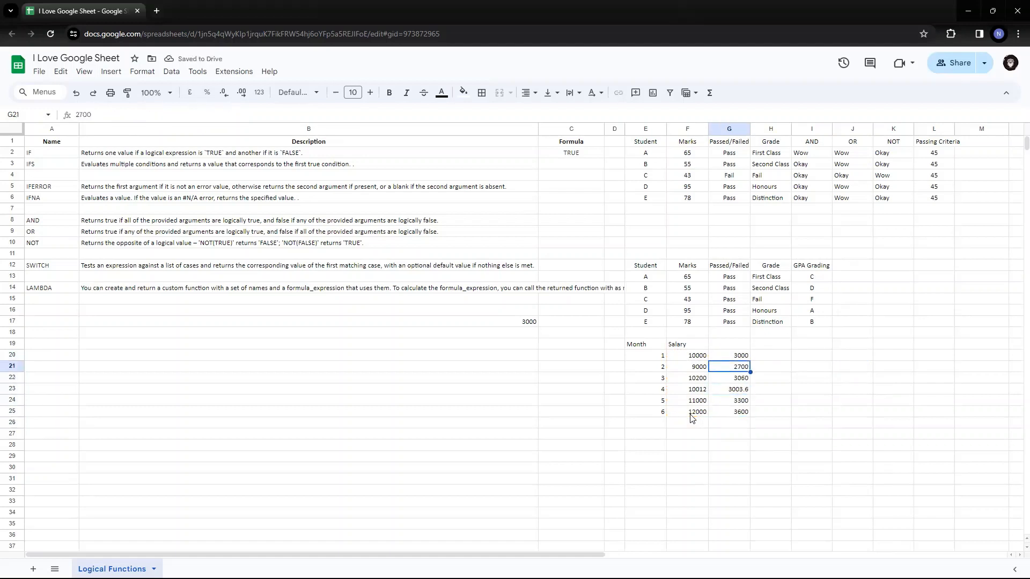
{"action": "key", "text": "Left"}
{"action": "key", "text": "ctrl+shift+Down"}
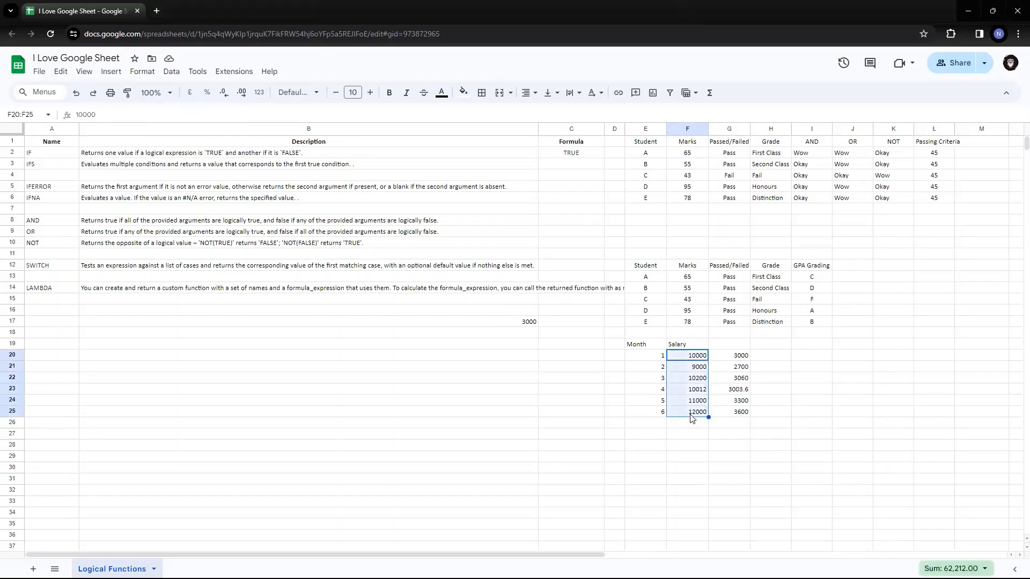
{"action": "key", "text": "Right"}
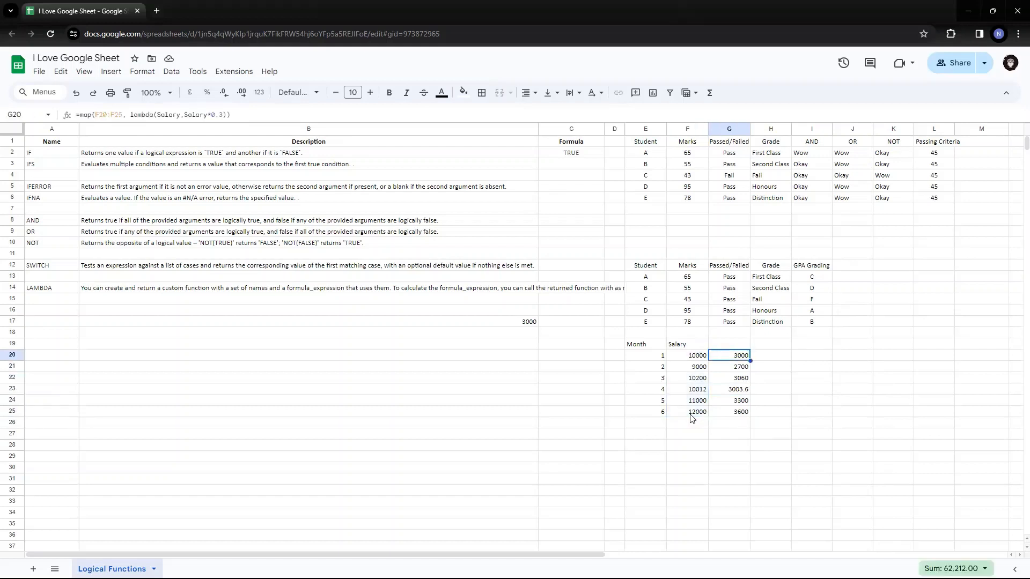
Step: Examine the F20:F25 array argument and the LAMBDA argument inside G20's MAP formula
{"action": "key", "text": "F2"}
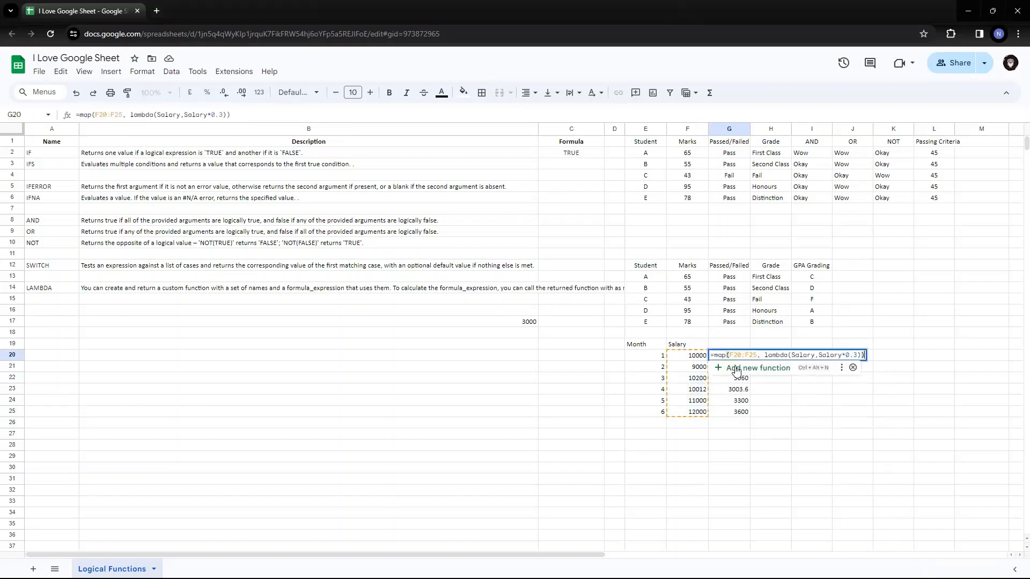
{"action": "left_click_drag", "start_coordinate": [728, 354], "coordinate": [757, 355]}
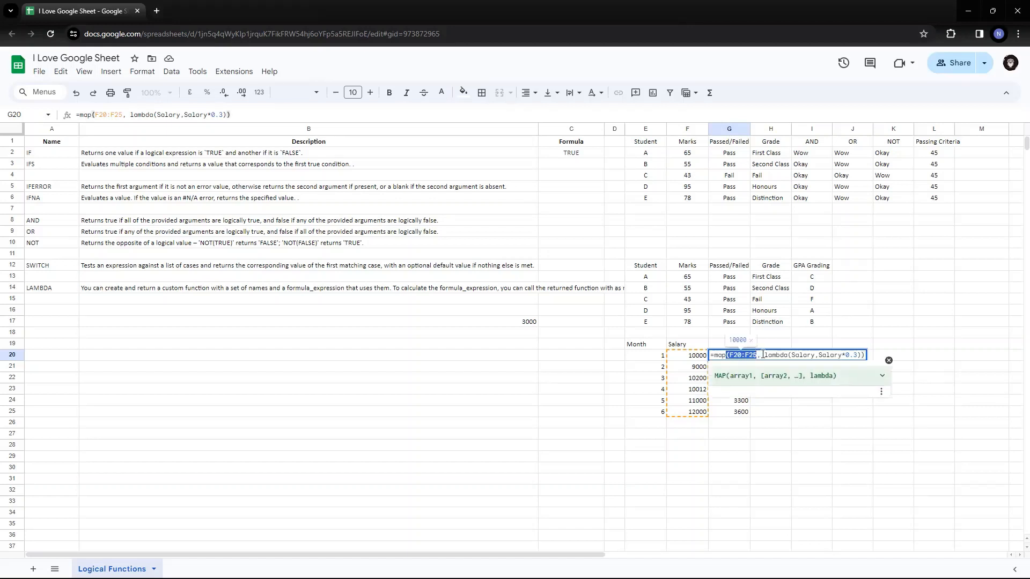
{"action": "left_click_drag", "start_coordinate": [761, 355], "coordinate": [859, 355]}
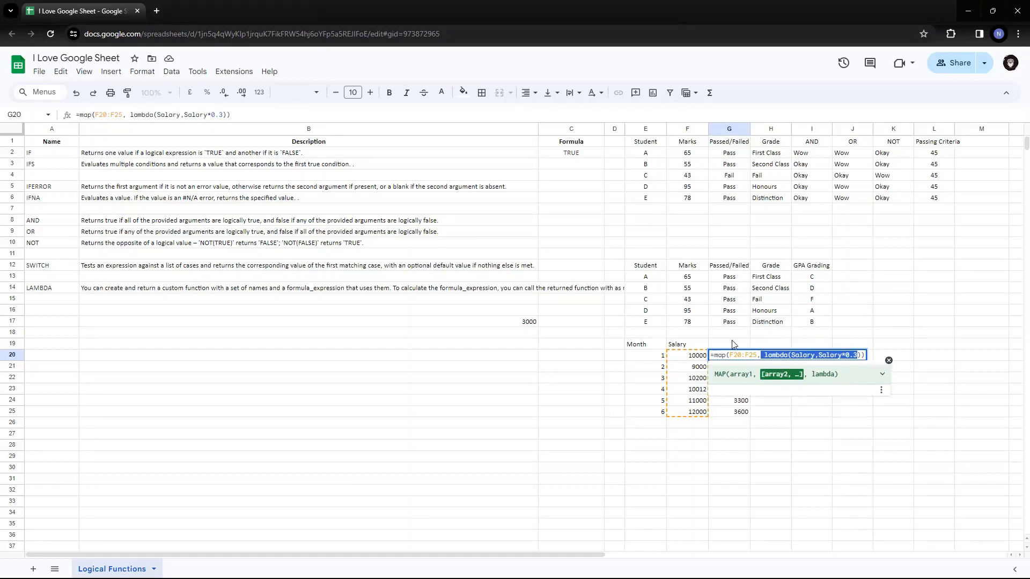
Step: Delete the function name map from G20's formula and enter it again
{"action": "left_click", "coordinate": [727, 355]}
{"action": "key", "text": "BackSpace"}
{"action": "key", "text": "BackSpace"}
{"action": "key", "text": "BackSpace"}
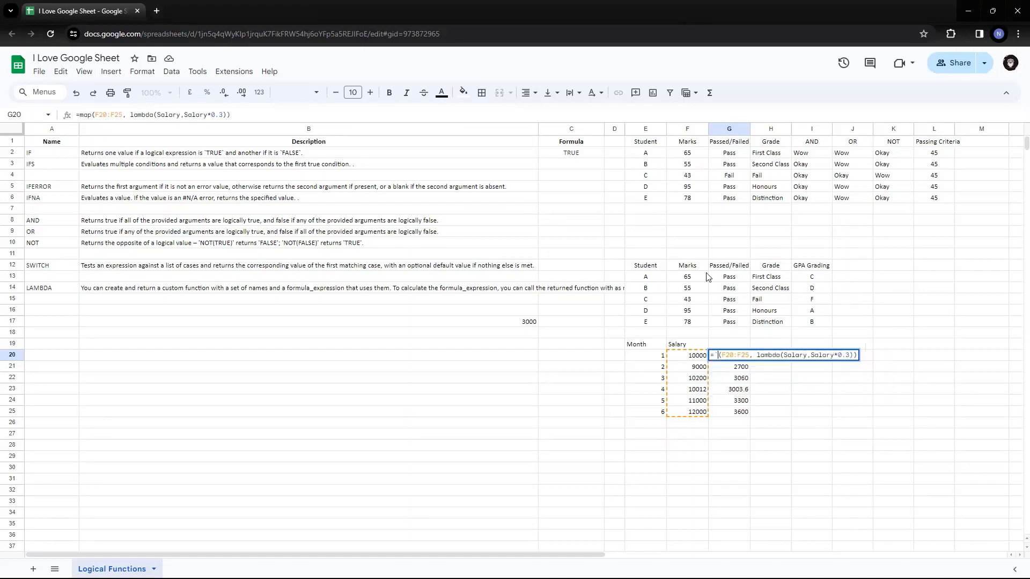
{"action": "type", "text": "map"}
{"action": "key", "text": "Return"}
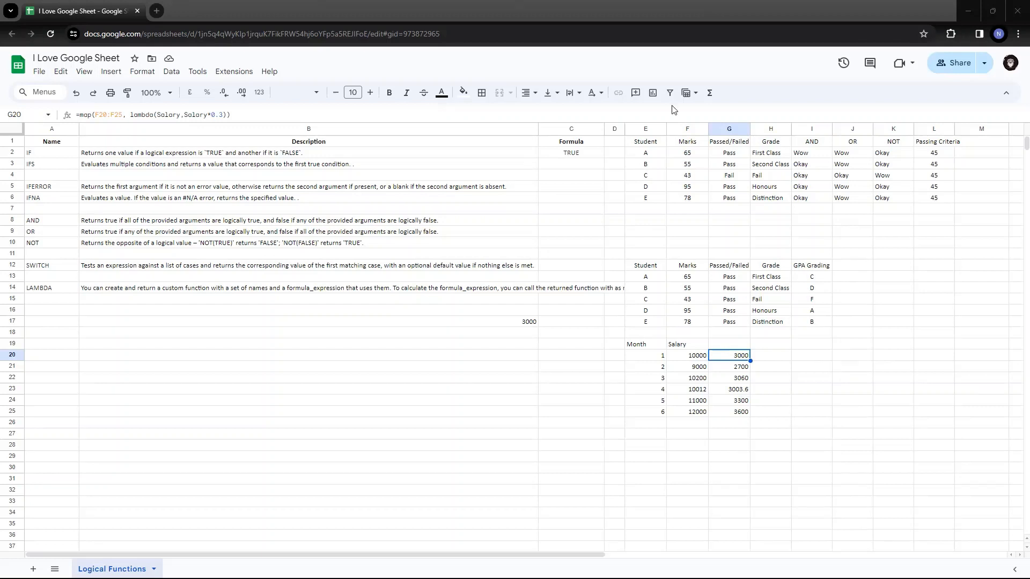
Step: Write the formula =lambda(3,x+1)(3) in cell I20
{"action": "key", "text": "Right"}
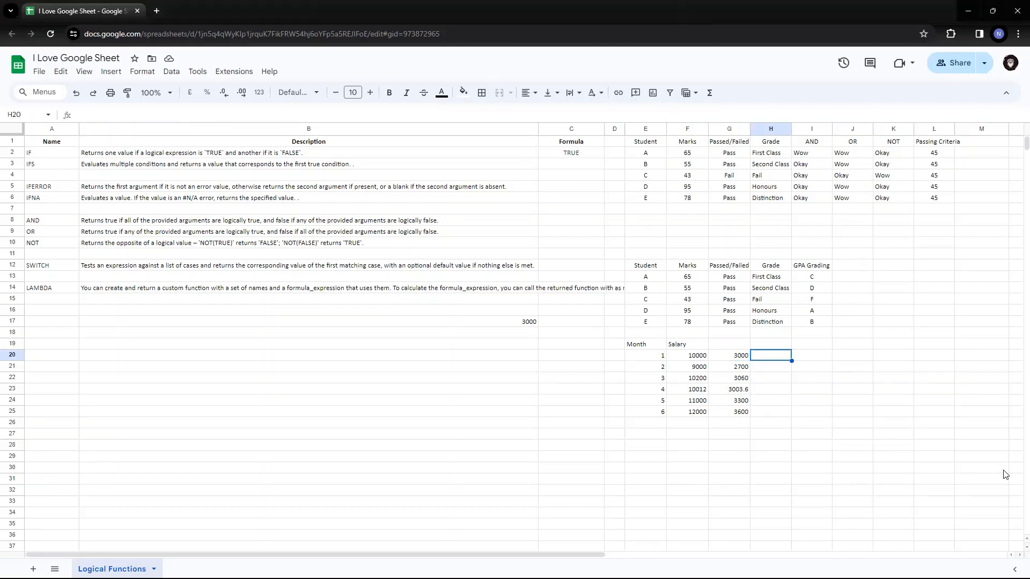
{"action": "key", "text": "Right"}
{"action": "type", "text": "=lam"}
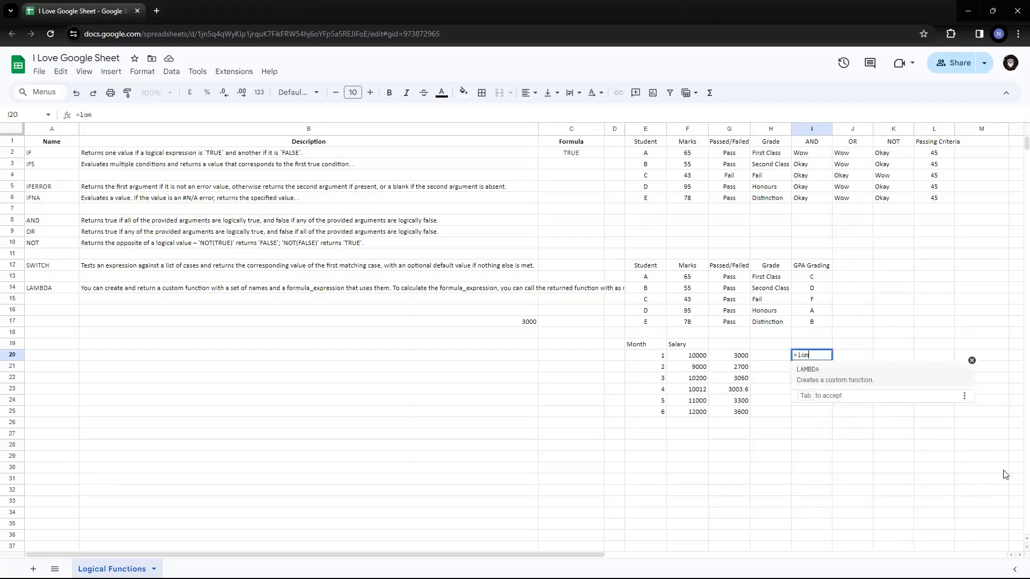
{"action": "key", "text": "BackSpace"}
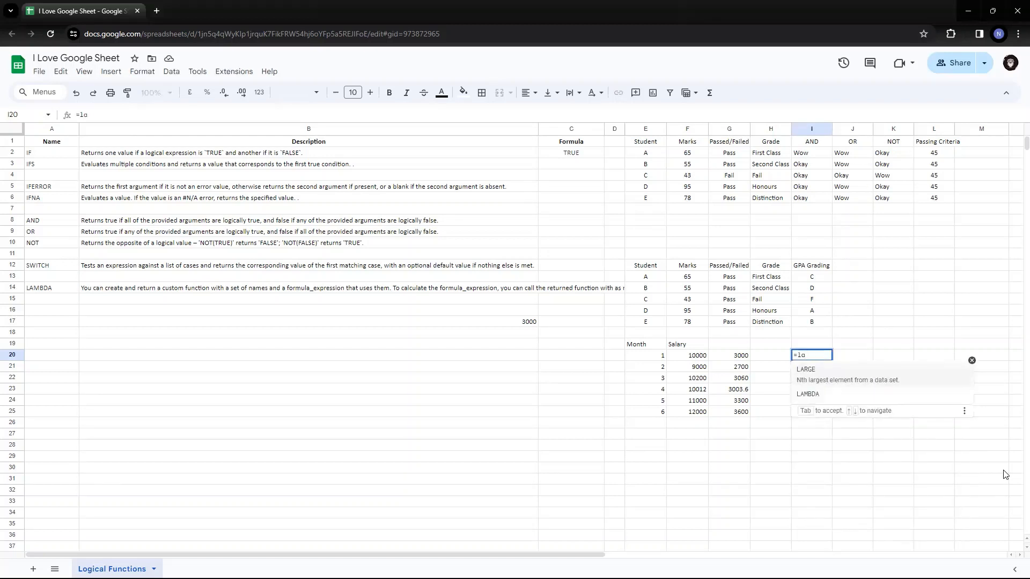
{"action": "type", "text": "mbda"}
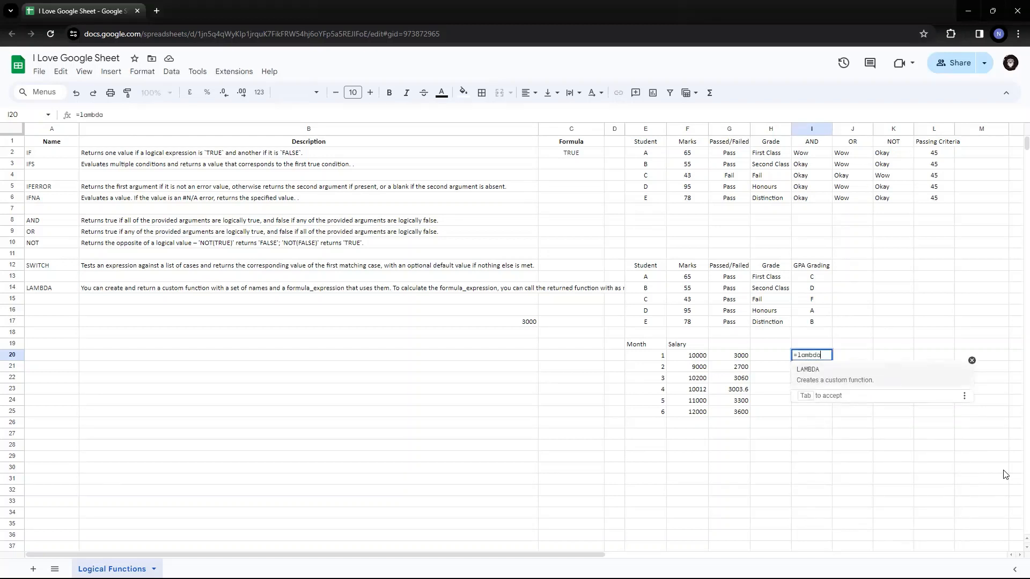
{"action": "type", "text": "(3"}
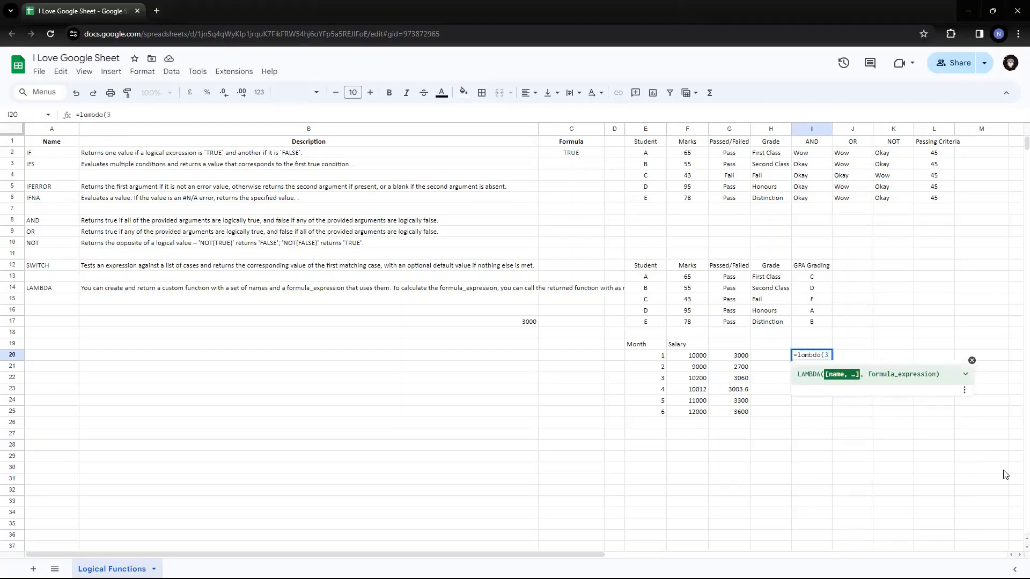
{"action": "type", "text": ","}
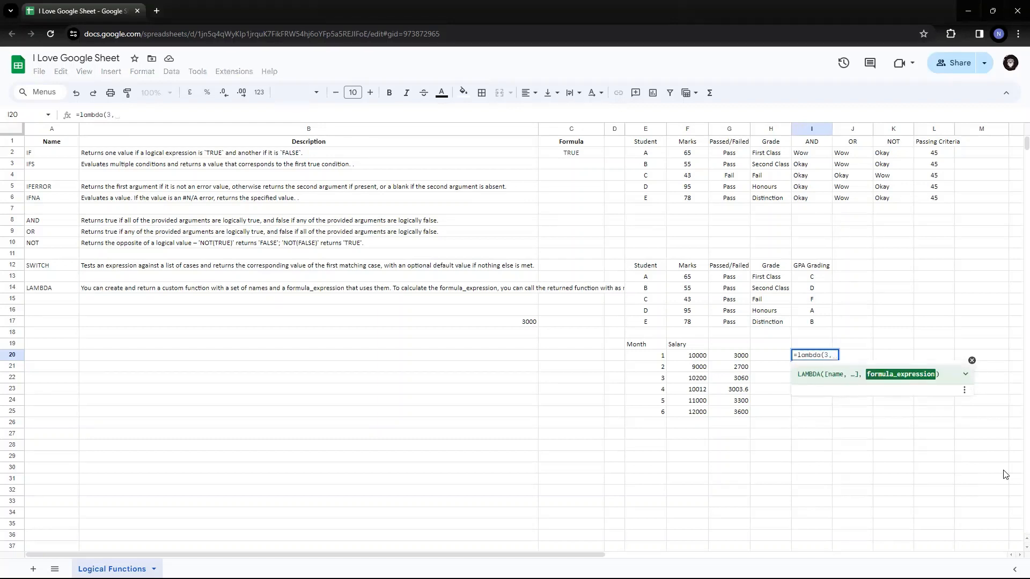
{"action": "type", "text": "x+1)(3)"}
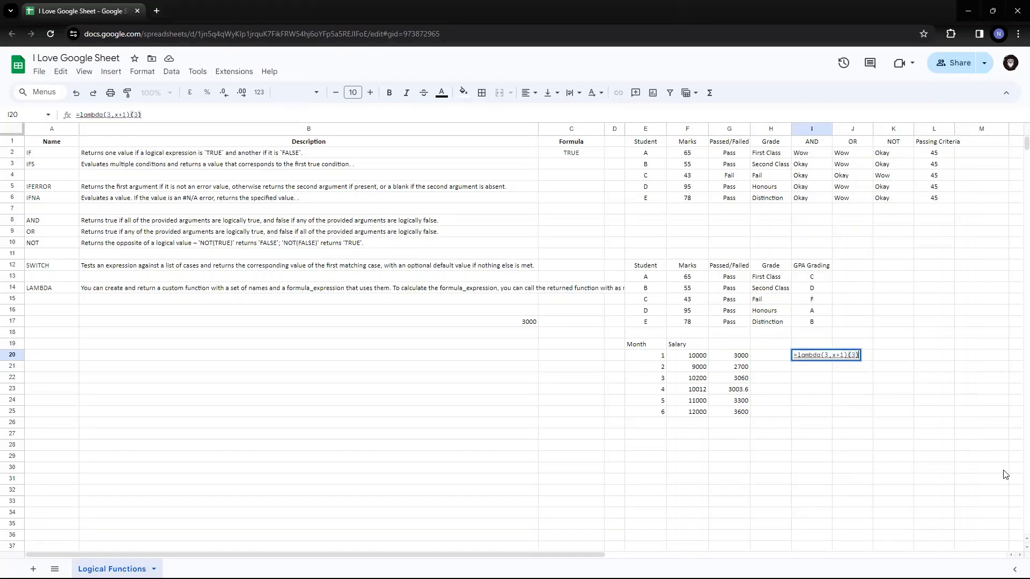
Step: Examine the trailing (3) call value in I20's LAMBDA formula and commit the formula
{"action": "left_click", "coordinate": [515, 2]}
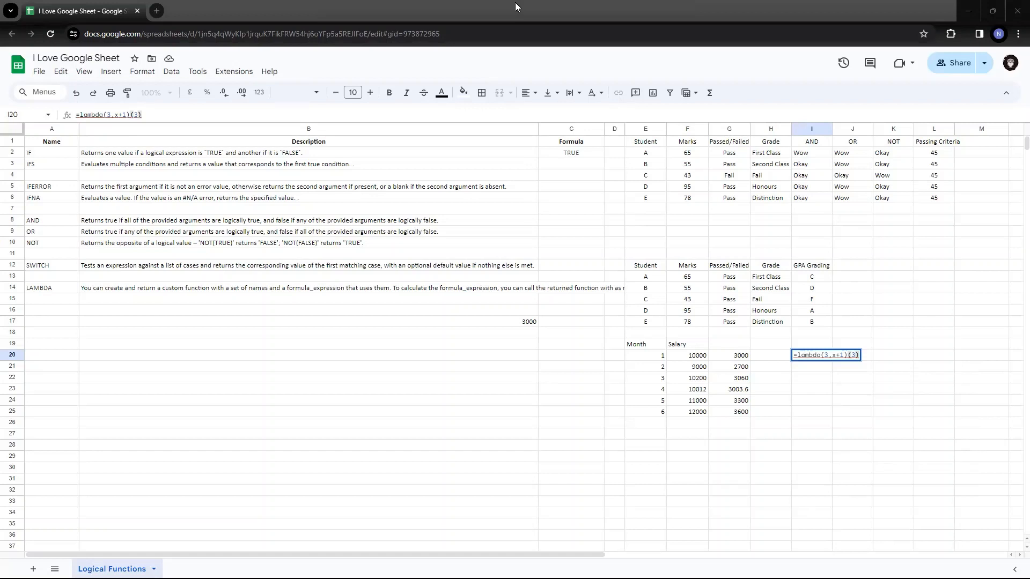
{"action": "left_click", "coordinate": [575, 22]}
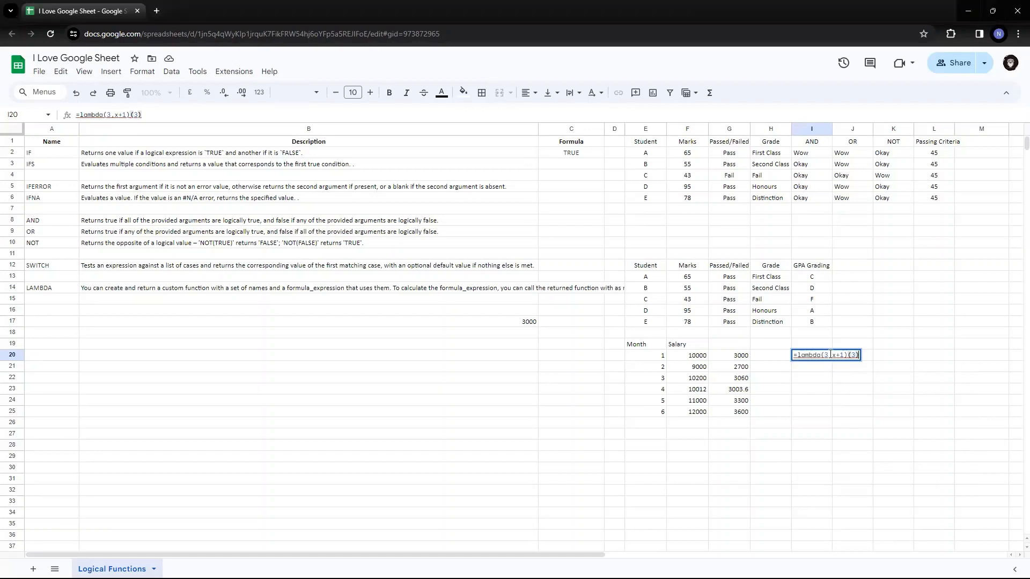
{"action": "left_click_drag", "start_coordinate": [830, 354], "coordinate": [857, 355]}
{"action": "left_click", "coordinate": [826, 355]}
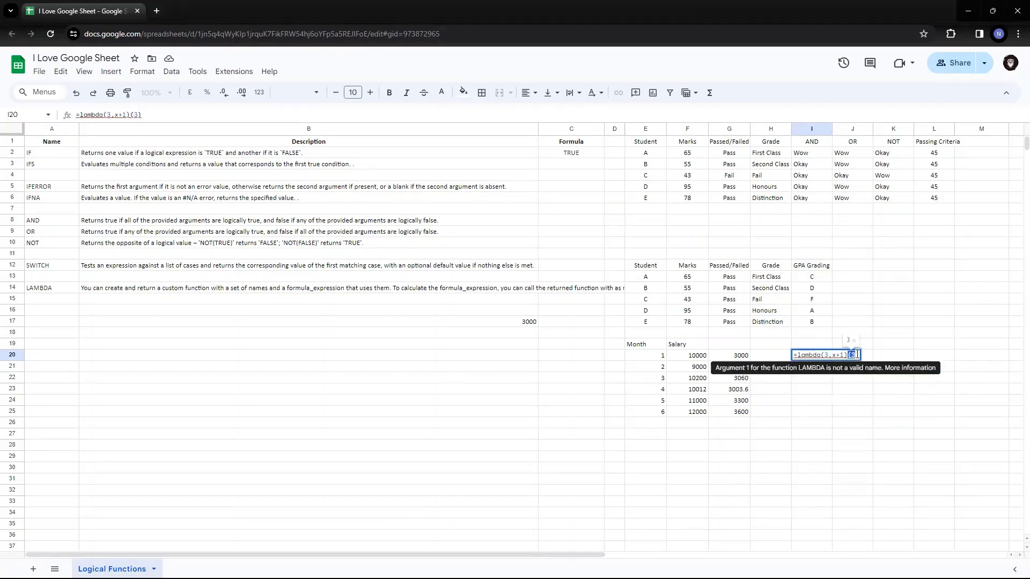
{"action": "key", "text": "Return"}
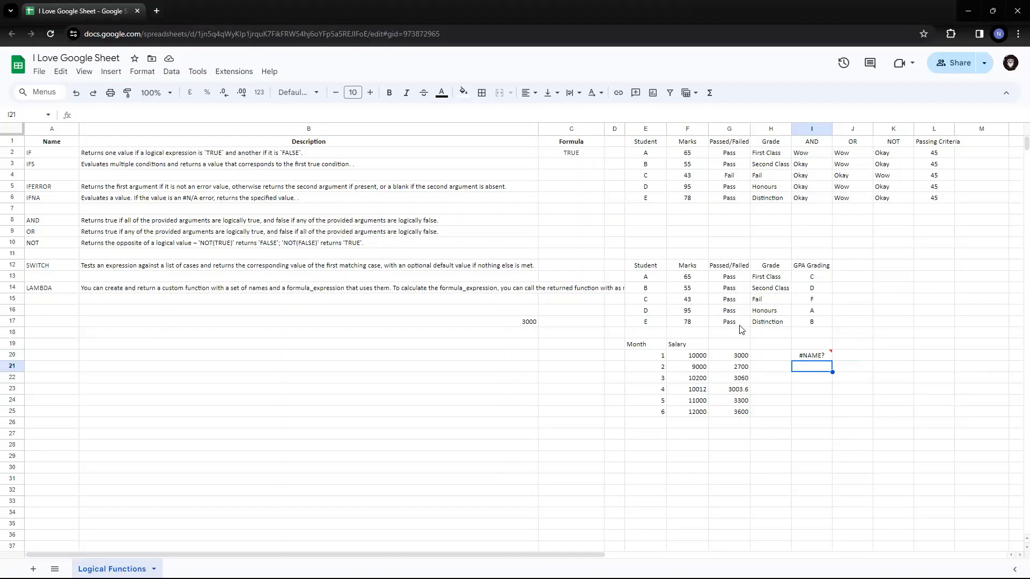
Step: Replace the LAMBDA name argument 3 in I20 with $ and commit the formula =lambda($,x+1)(3)
{"action": "key", "text": "Up"}
{"action": "key", "text": "Return"}
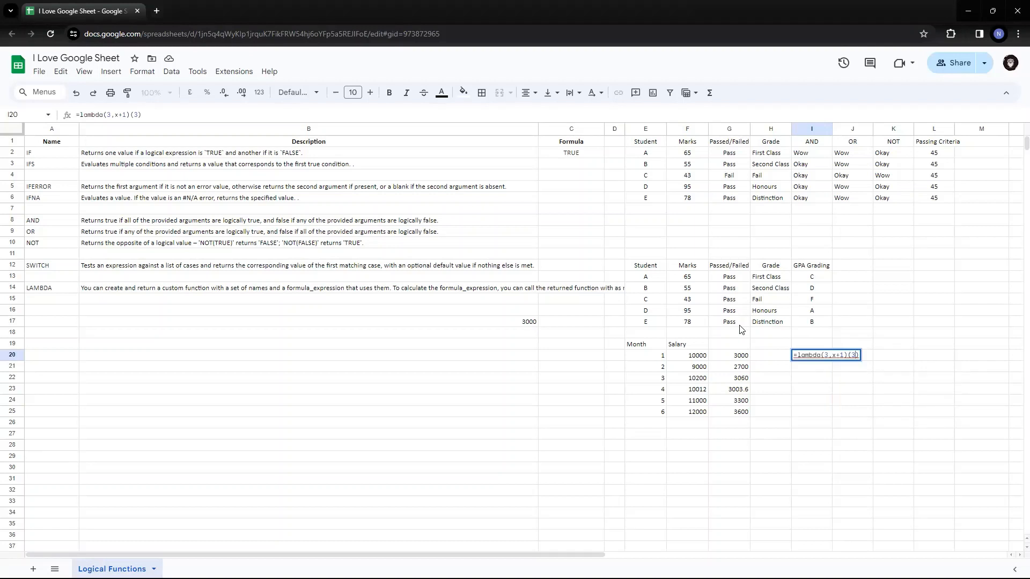
{"action": "key", "text": "Right"}
{"action": "key", "text": "Right"}
{"action": "key", "text": "Right"}
{"action": "key", "text": "BackSpace"}
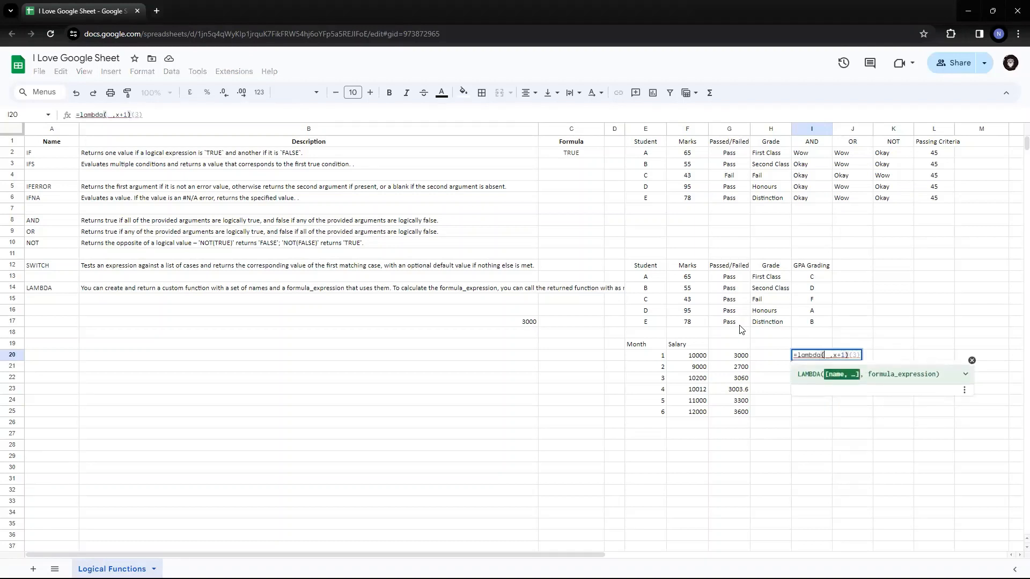
{"action": "type", "text": "$"}
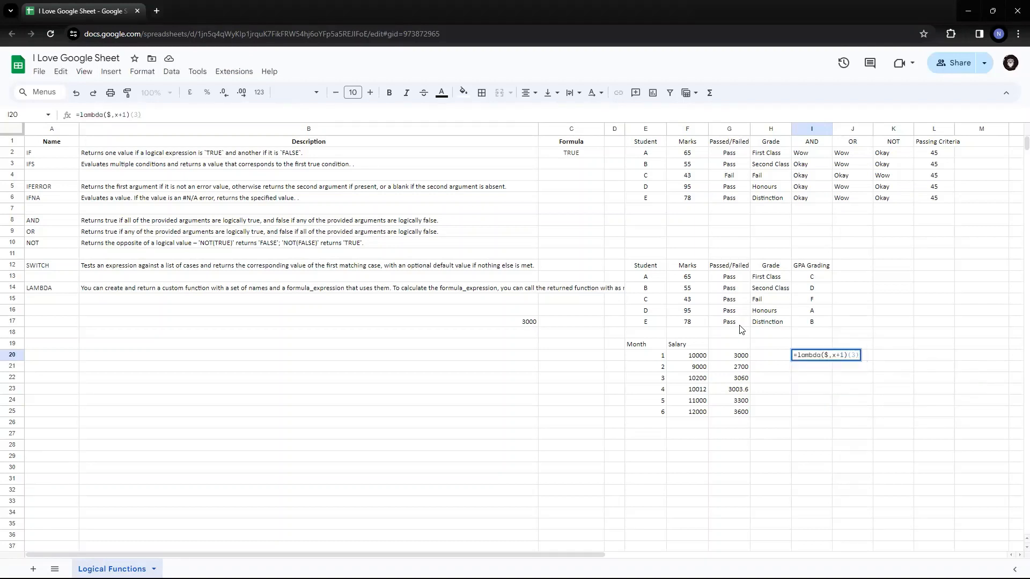
{"action": "key", "text": "Return"}
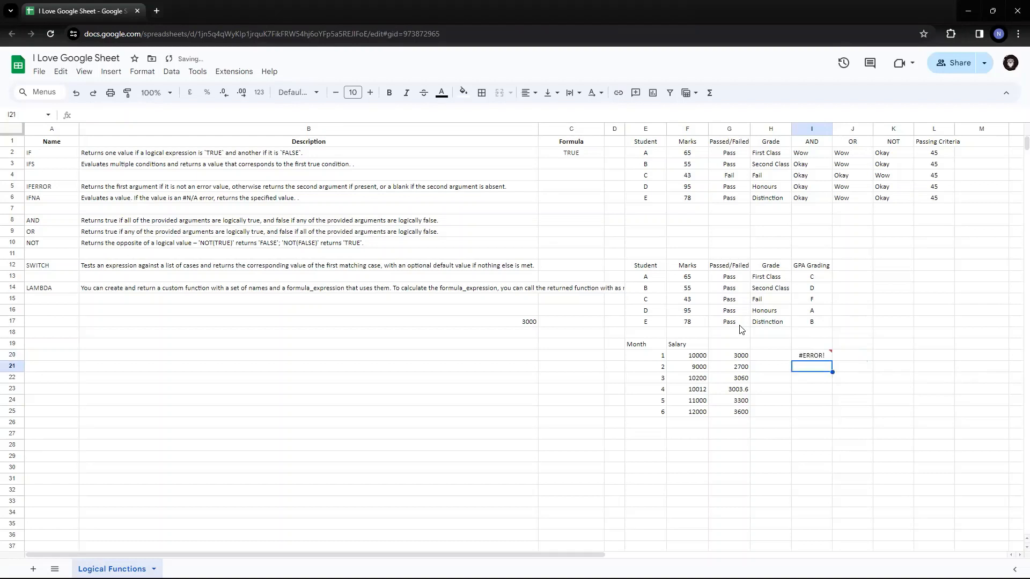
Step: Replace x in I20's formula expression with $ and commit =lambda($,$+1)(3)
{"action": "key", "text": "Up"}
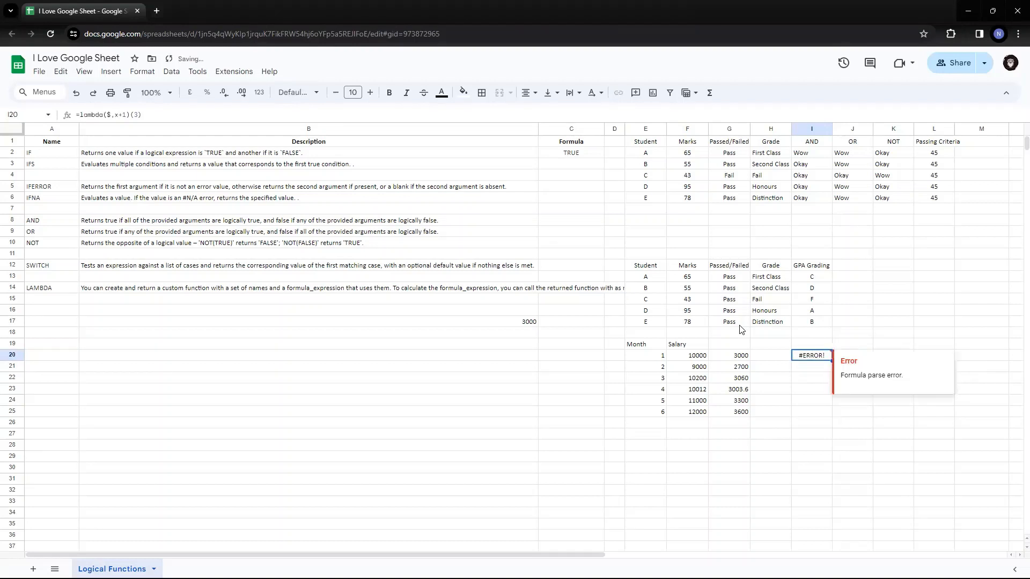
{"action": "key", "text": "F2"}
{"action": "key", "text": "Left"}
{"action": "key", "text": "Left"}
{"action": "key", "text": "Left"}
{"action": "key", "text": "Left"}
{"action": "key", "text": "Left"}
{"action": "key", "text": "Left"}
{"action": "key", "text": "BackSpace"}
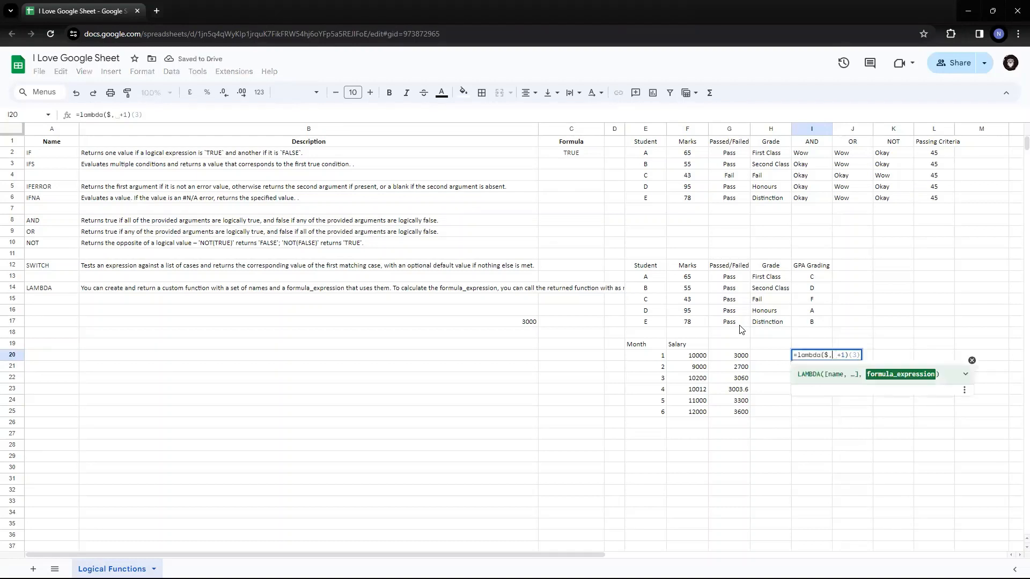
{"action": "key", "text": "Return"}
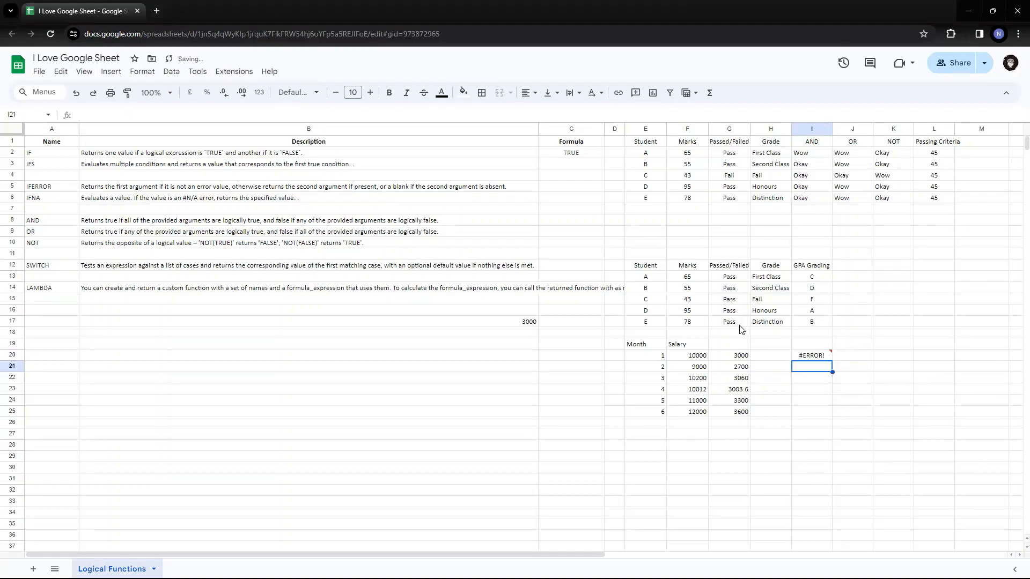
Step: Change the LAMBDA name argument in I20's formula from $ to 9salary
{"action": "key", "text": "Up"}
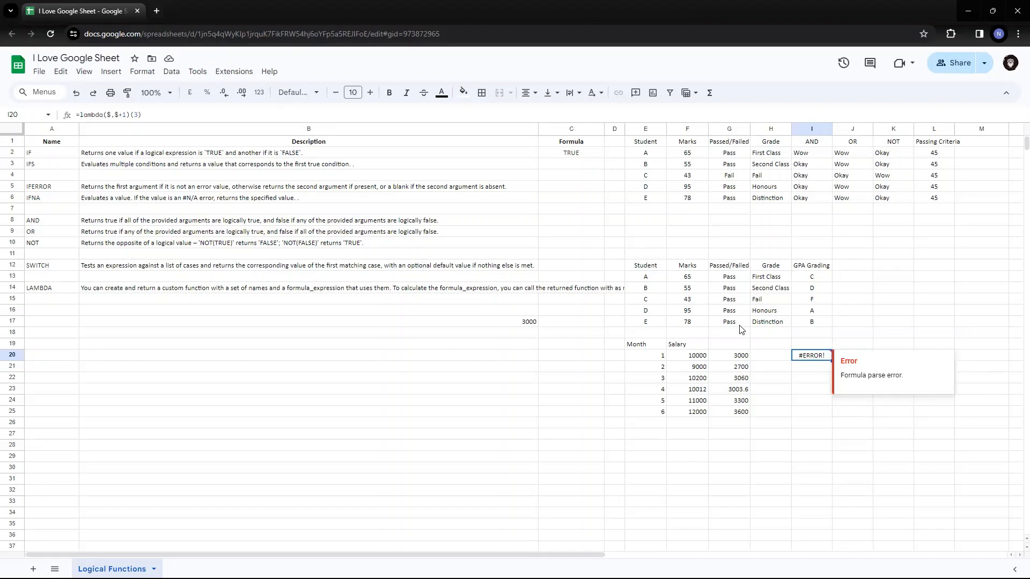
{"action": "key", "text": "F2"}
{"action": "key", "text": "Left"}
{"action": "key", "text": "Left"}
{"action": "key", "text": "Left"}
{"action": "key", "text": "Left"}
{"action": "key", "text": "Left"}
{"action": "key", "text": "Left"}
{"action": "key", "text": "Left"}
{"action": "key", "text": "Left"}
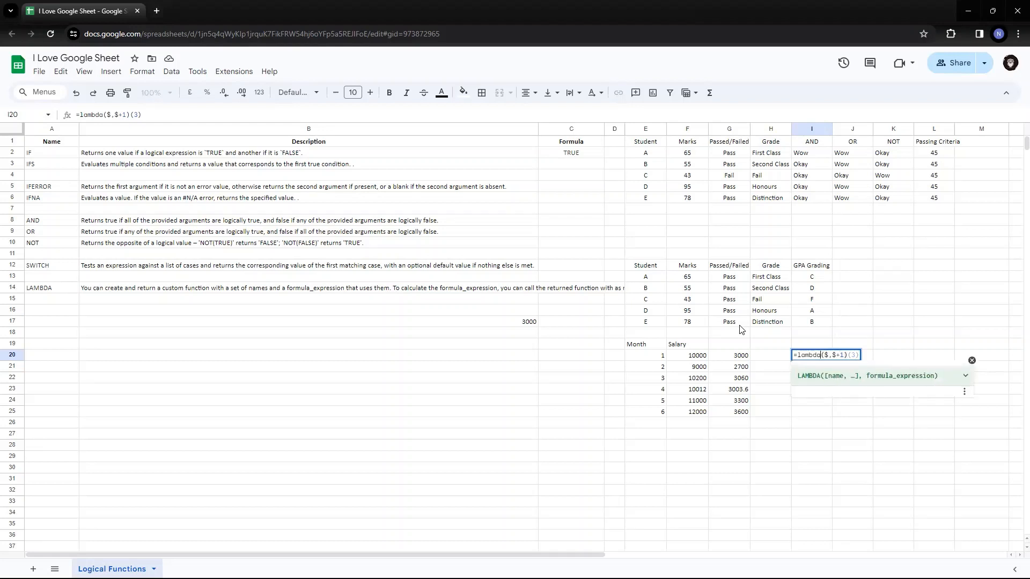
{"action": "key", "text": "BackSpace"}
{"action": "type", "text": "9"}
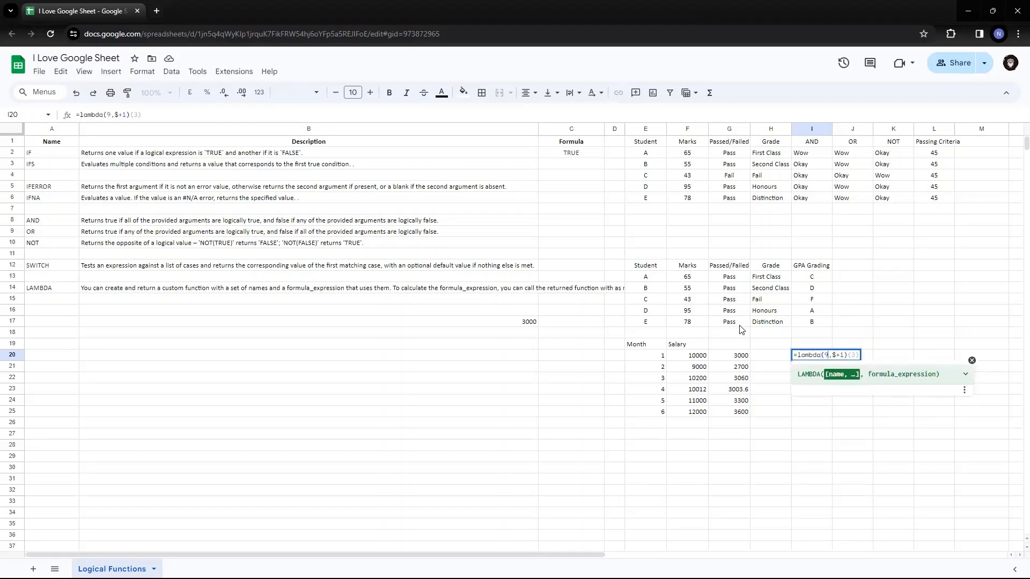
{"action": "type", "text": "salary"}
Step: Replace $ in the formula expression with 9salary and commit =lambda(9salary,9salary+1)(3) in I20
{"action": "key", "text": "Right"}
{"action": "key", "text": "Right"}
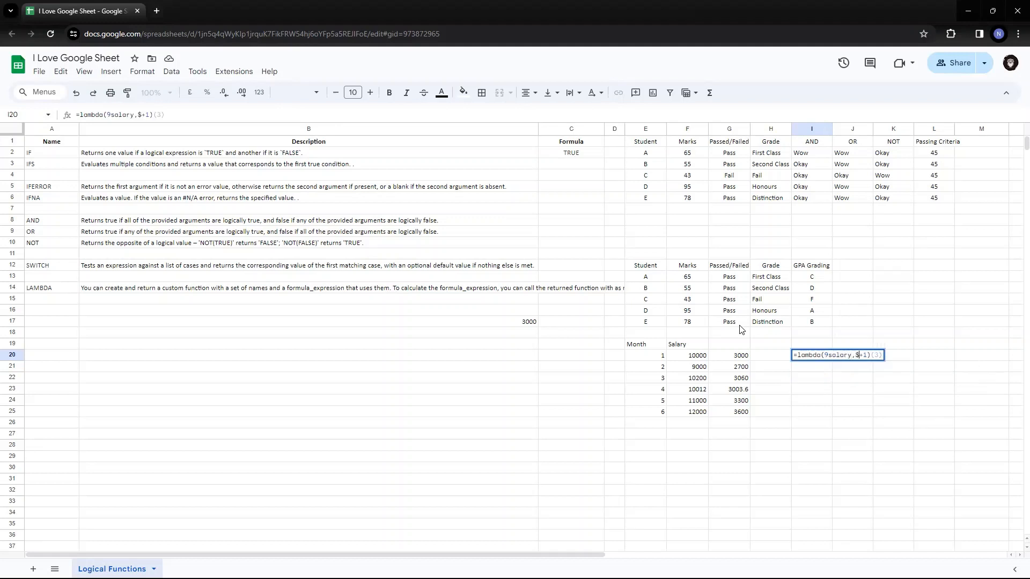
{"action": "key", "text": "BackSpace"}
{"action": "type", "text": "9salary"}
{"action": "key", "text": "Return"}
Step: Examine the 9salary name argument inside I20's LAMBDA formula, leaving the formula as it is
{"action": "key", "text": "Up"}
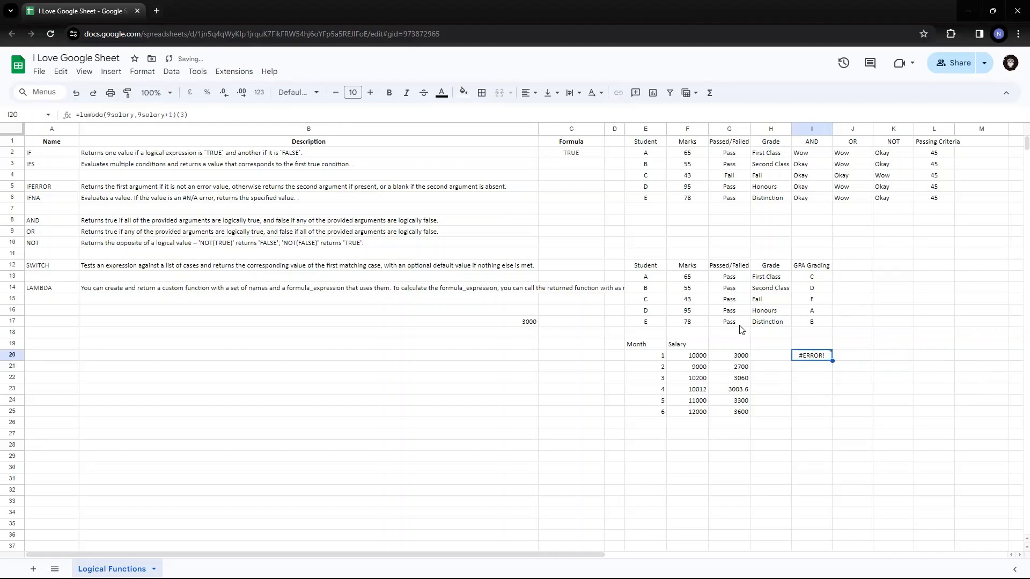
{"action": "key", "text": "Return"}
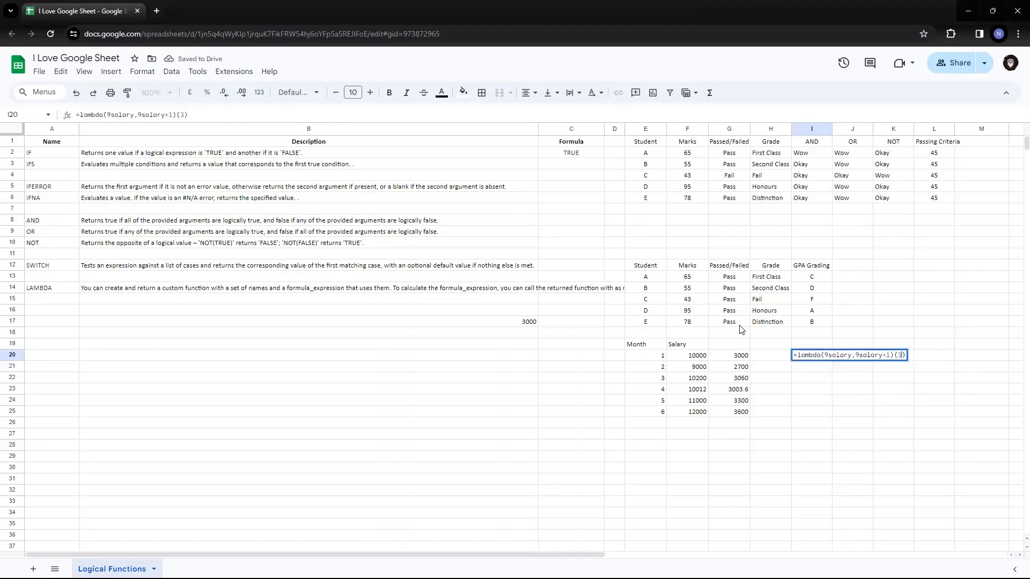
{"action": "key", "text": "ctrl+shift+Left"}
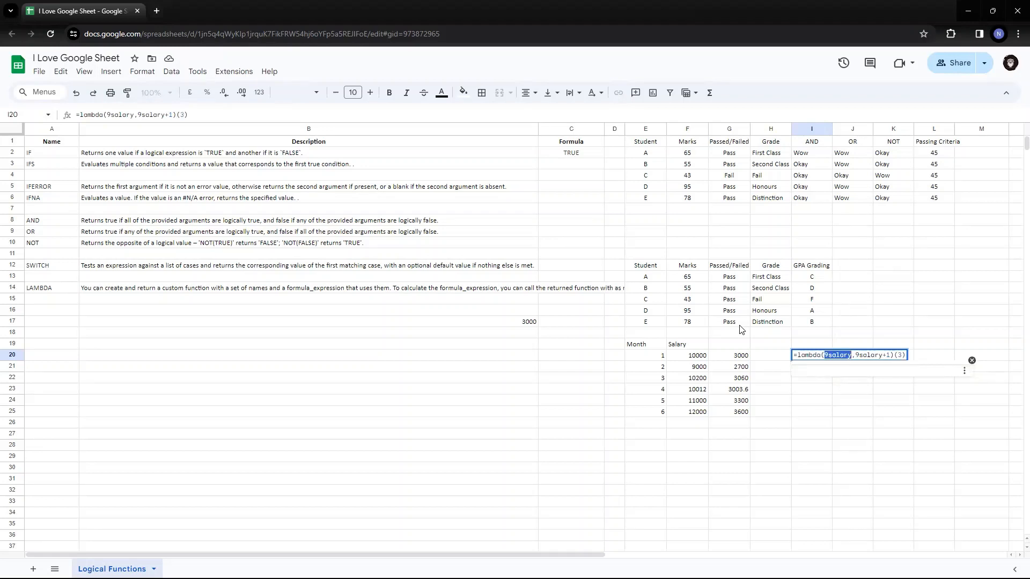
{"action": "key", "text": "Escape"}
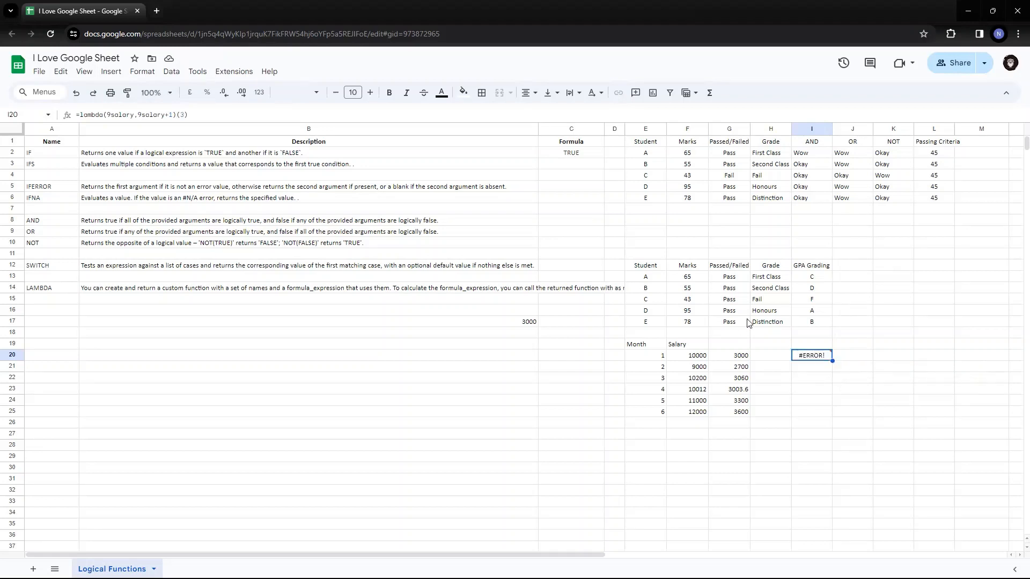
Step: Examine the call value (3) at the end of I20's LAMBDA formula without editing it
{"action": "left_click", "coordinate": [515, 2]}
{"action": "key", "text": "Return"}
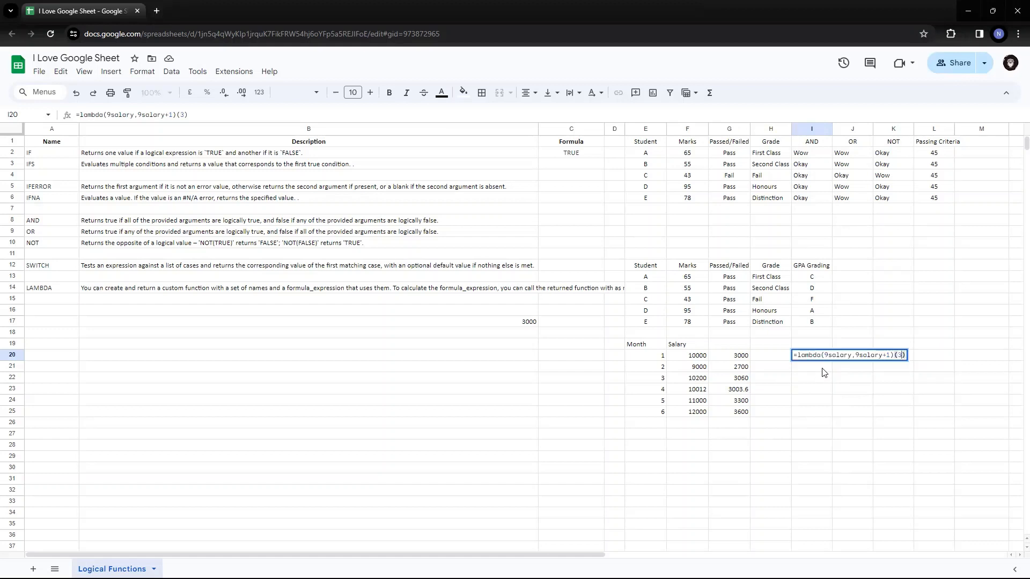
{"action": "key", "text": "Left"}
{"action": "key", "text": "Left"}
{"action": "key", "text": "shift+Right"}
{"action": "key", "text": "shift+Right"}
{"action": "key", "text": "shift+Right"}
{"action": "key", "text": "Escape"}
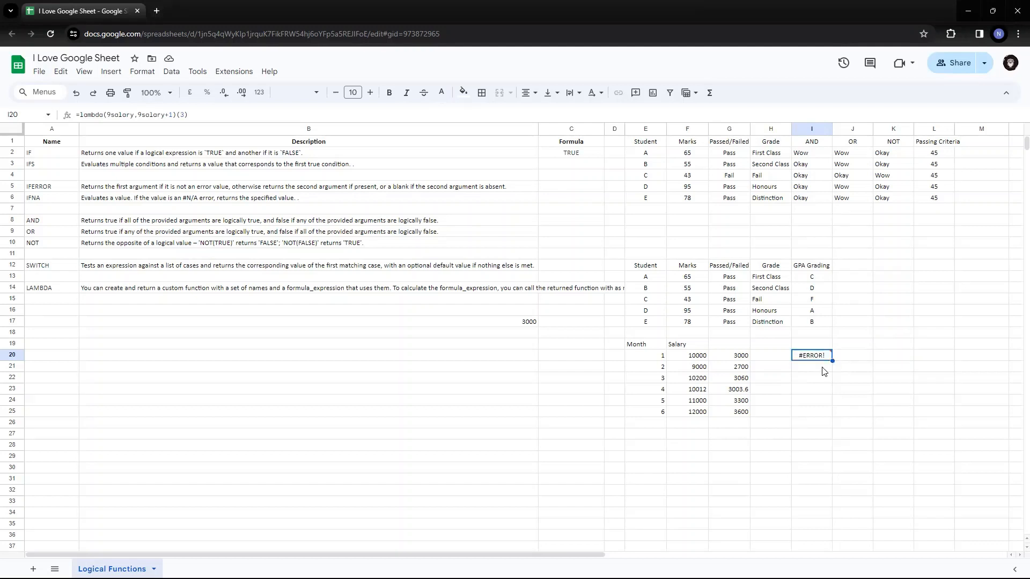
{"action": "left_click", "coordinate": [515, 3]}
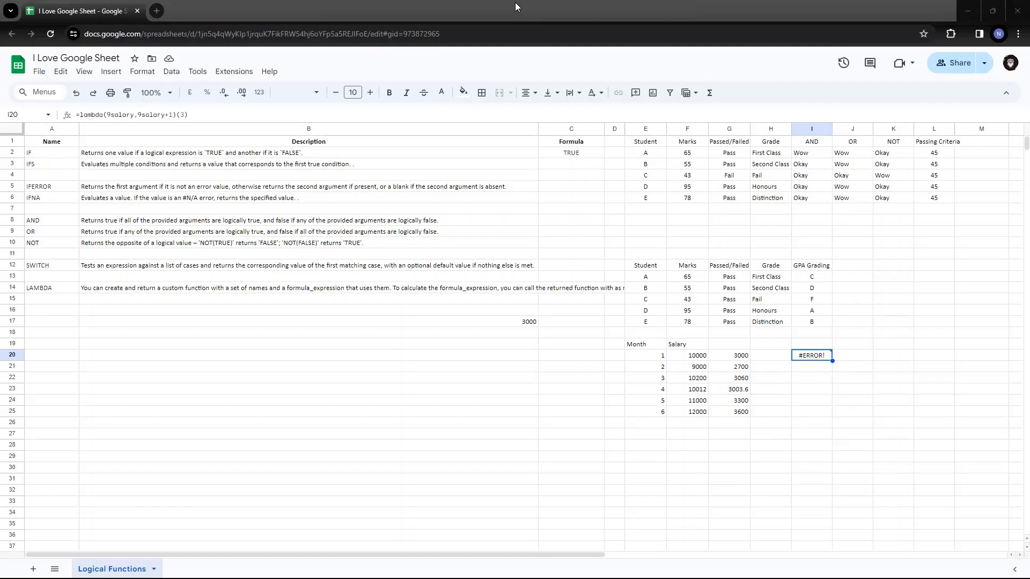
{"action": "left_click", "coordinate": [543, 3]}
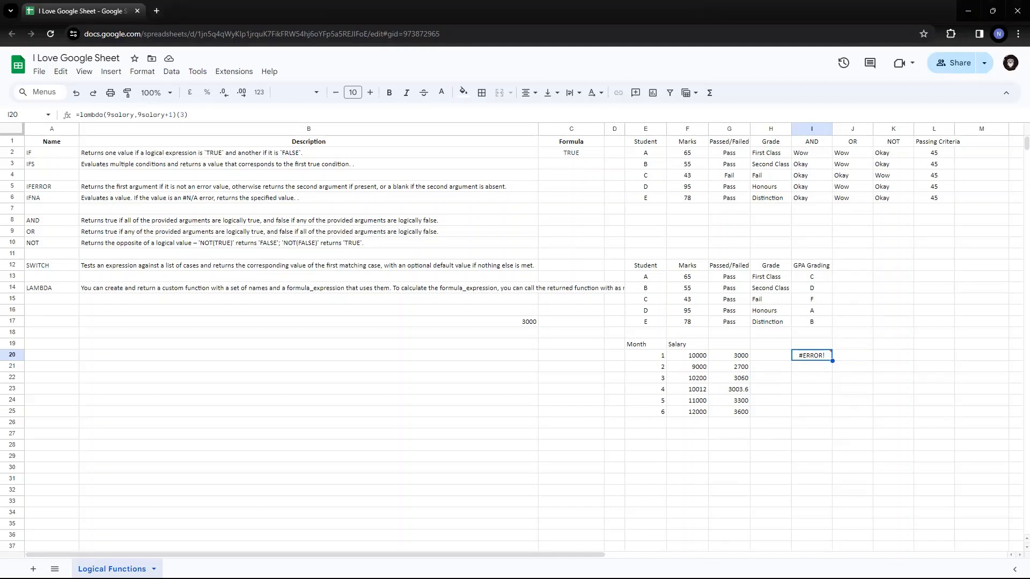